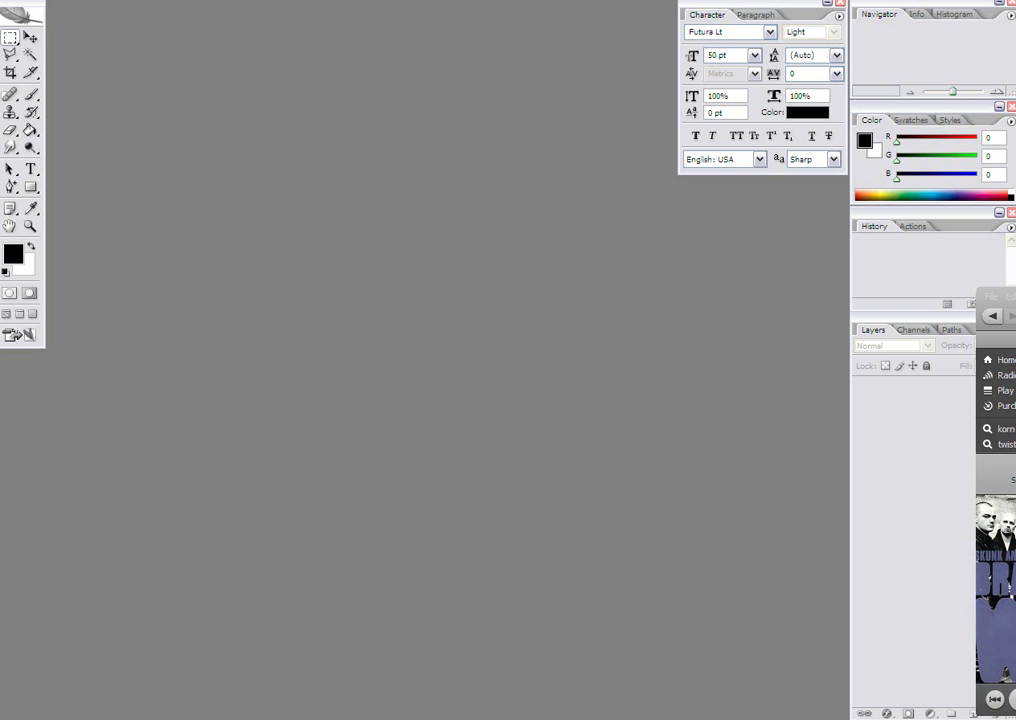
In Word, type the intro about lowering a car with the pen tool, then '1, choose your car'
key(alt+Tab)
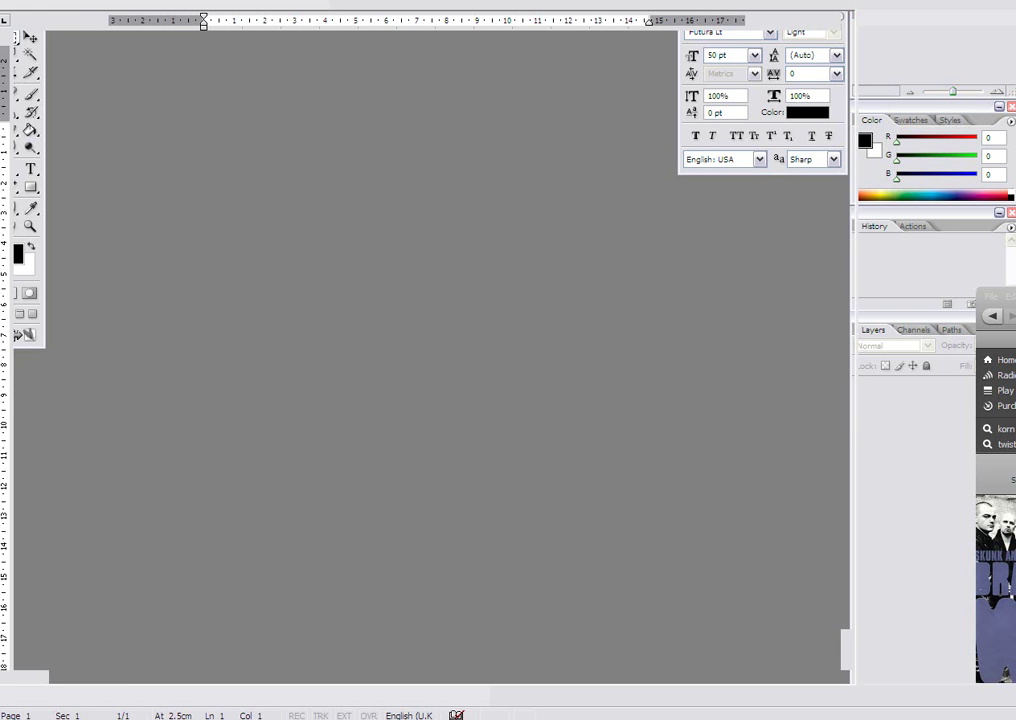
text(hi,)
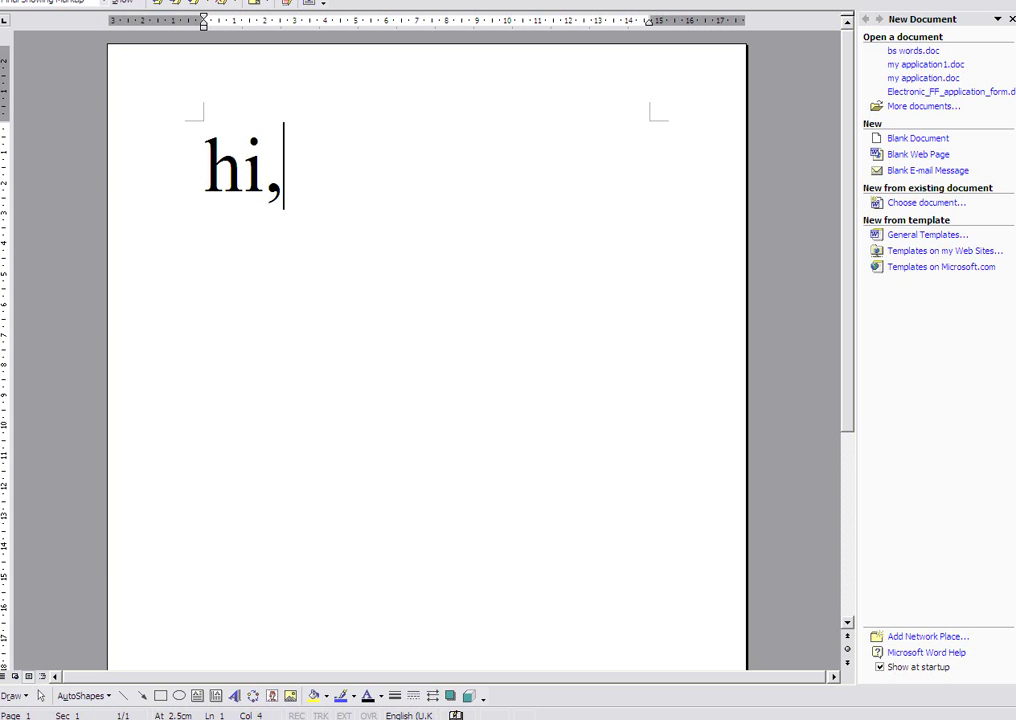
text( i am goi)
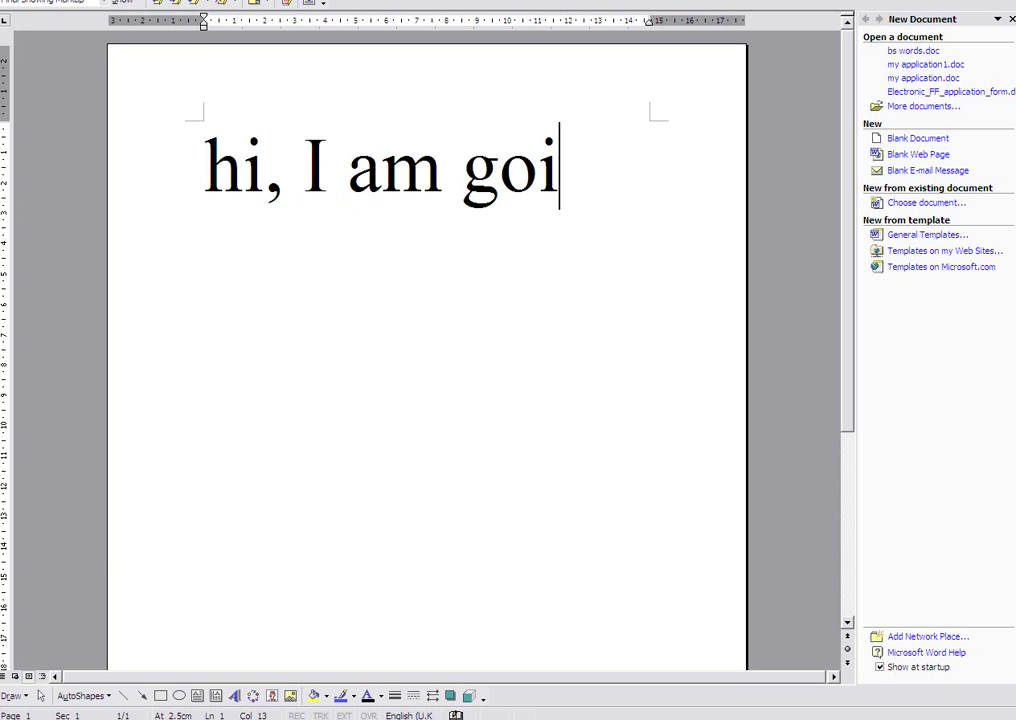
text(ng to show you )
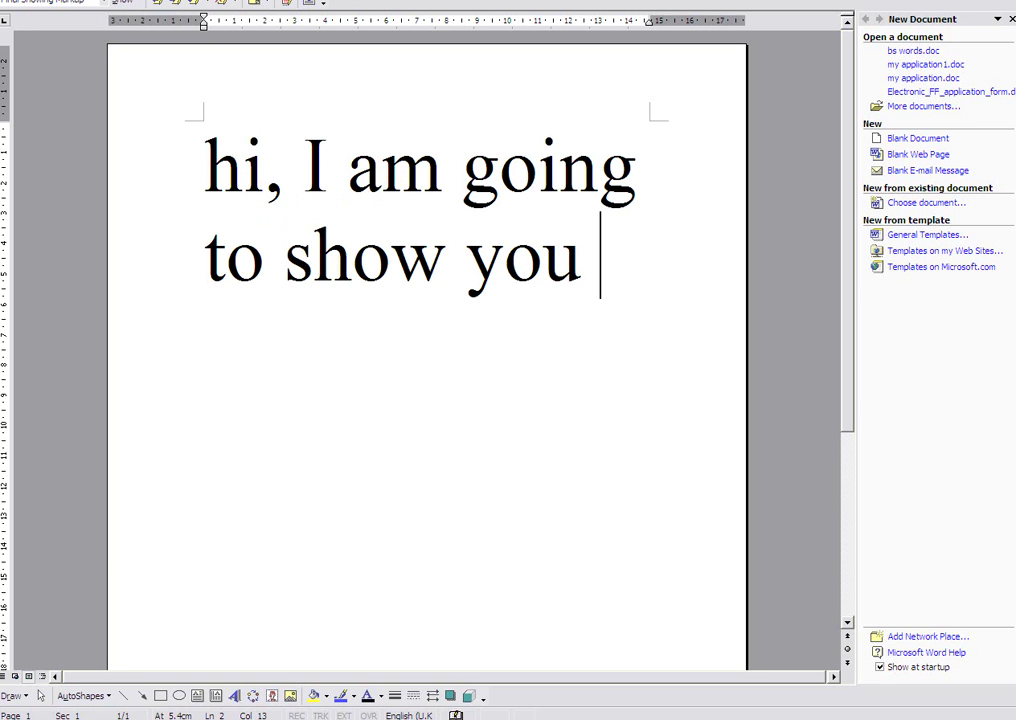
text(how to lower )
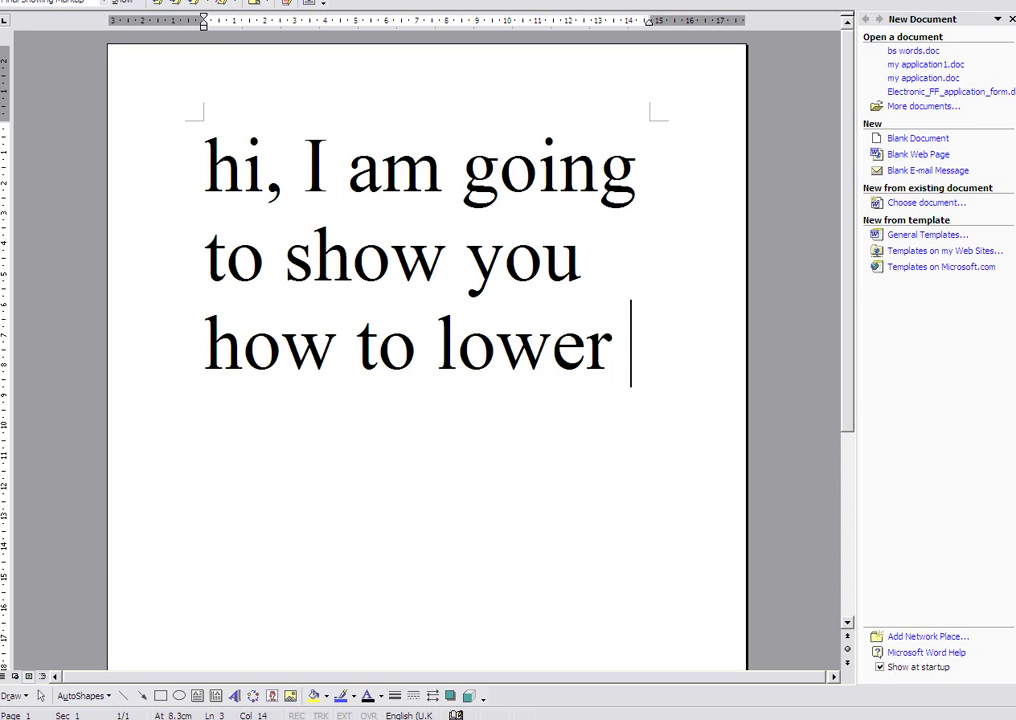
text(a ca)
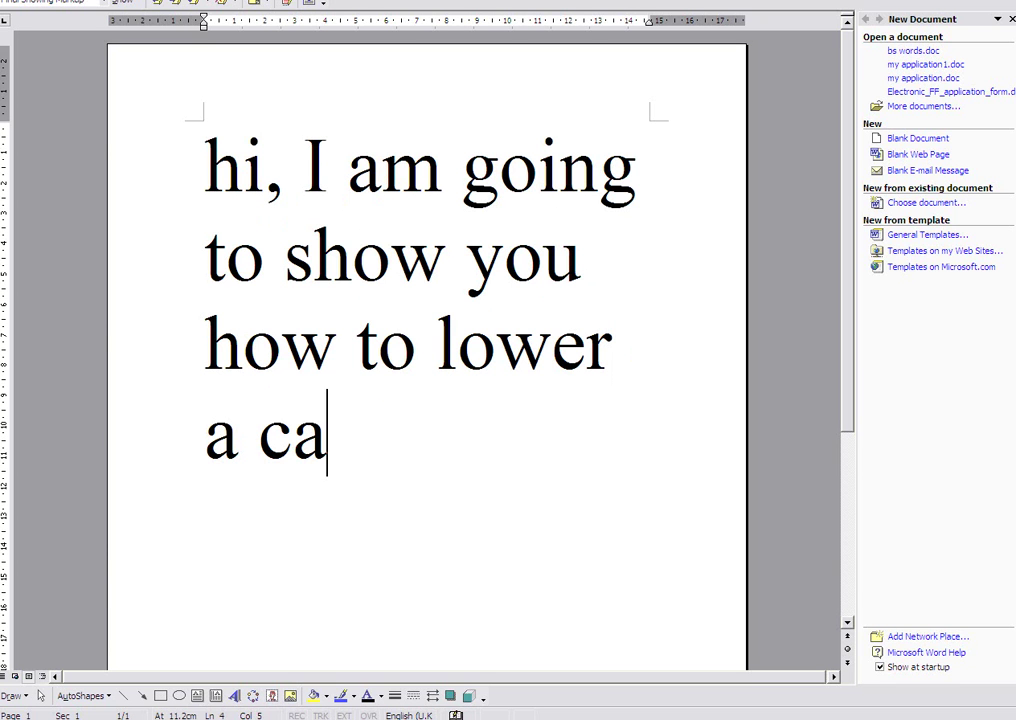
text(r in photoshop)
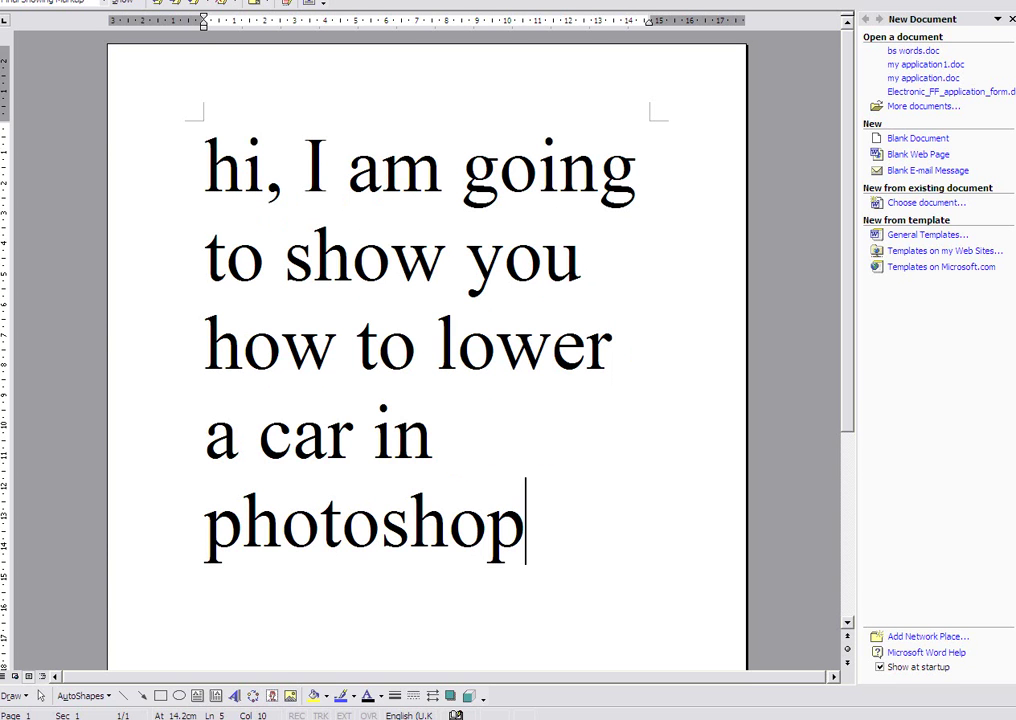
text( usn)
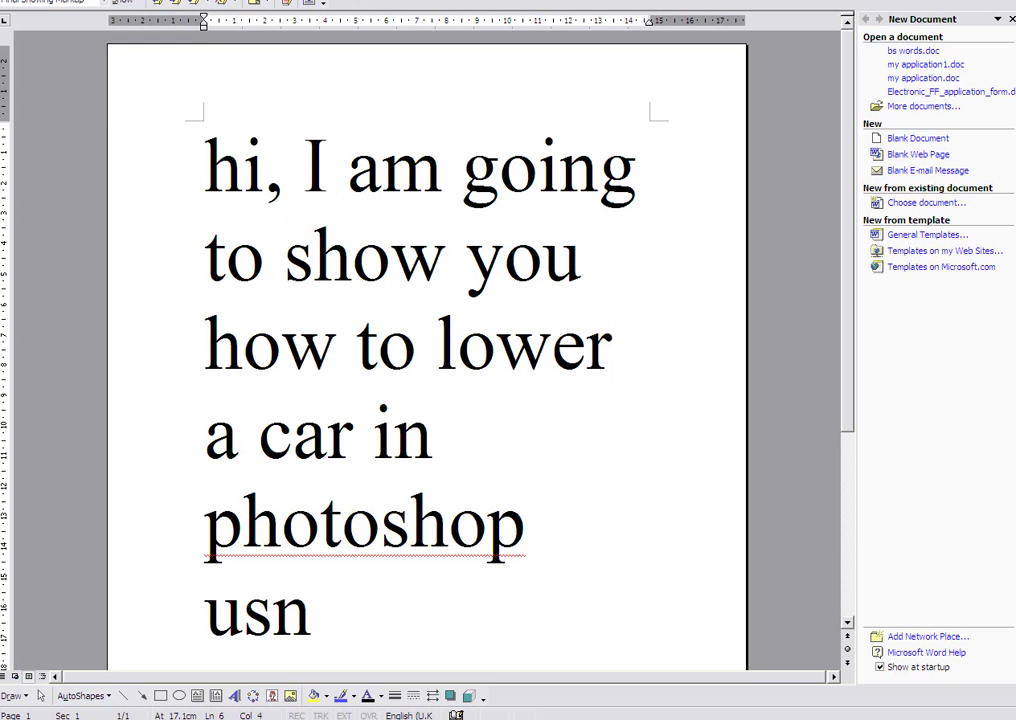
key(BackSpace)
text(ing the pen)
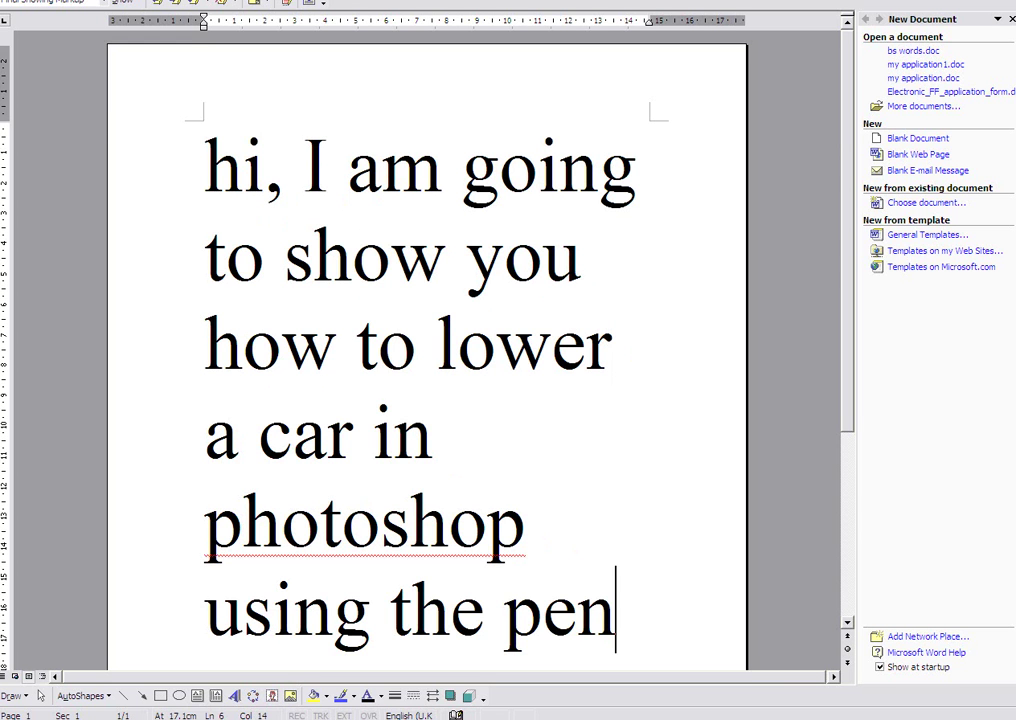
text( tool)
key(Return)
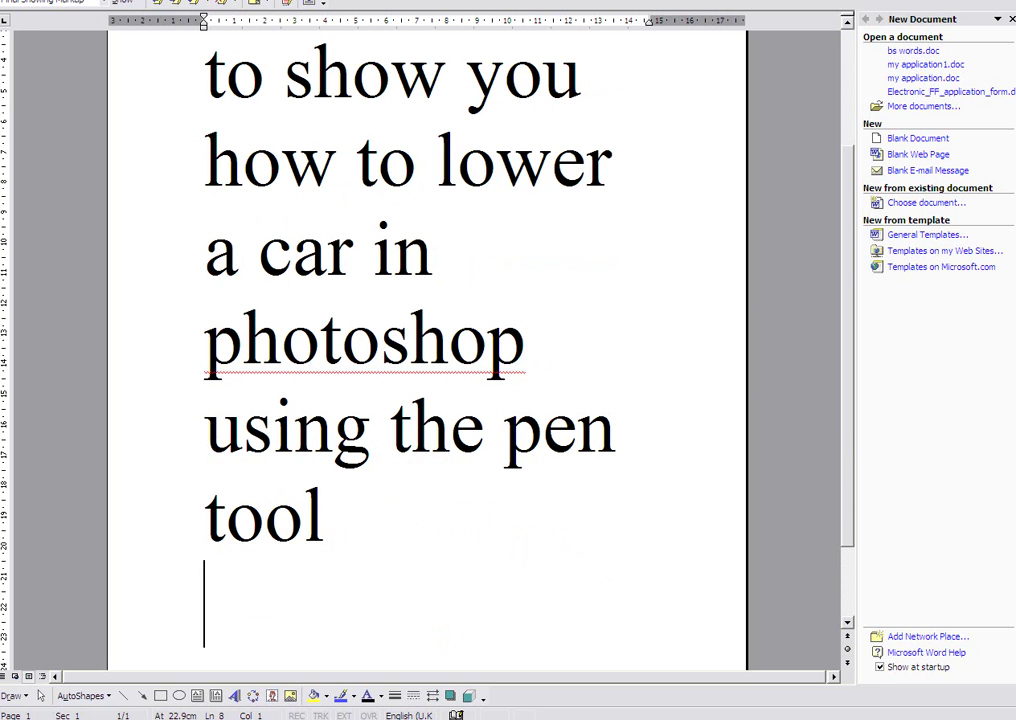
text(1, cho)
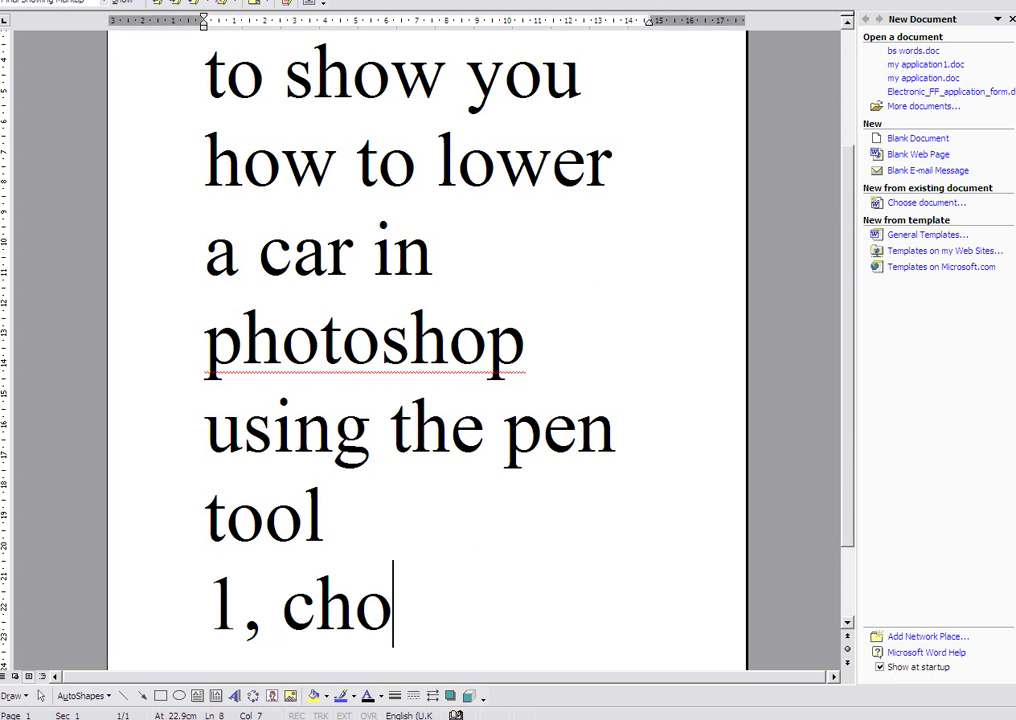
text(ose your car)
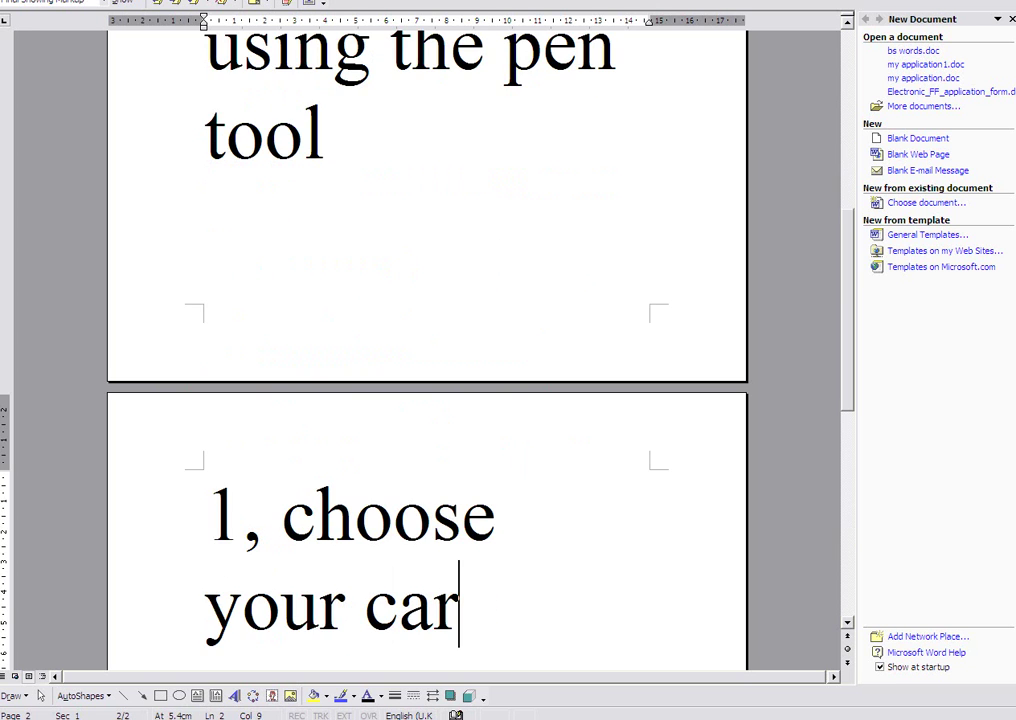
key(Return)
key(Return)
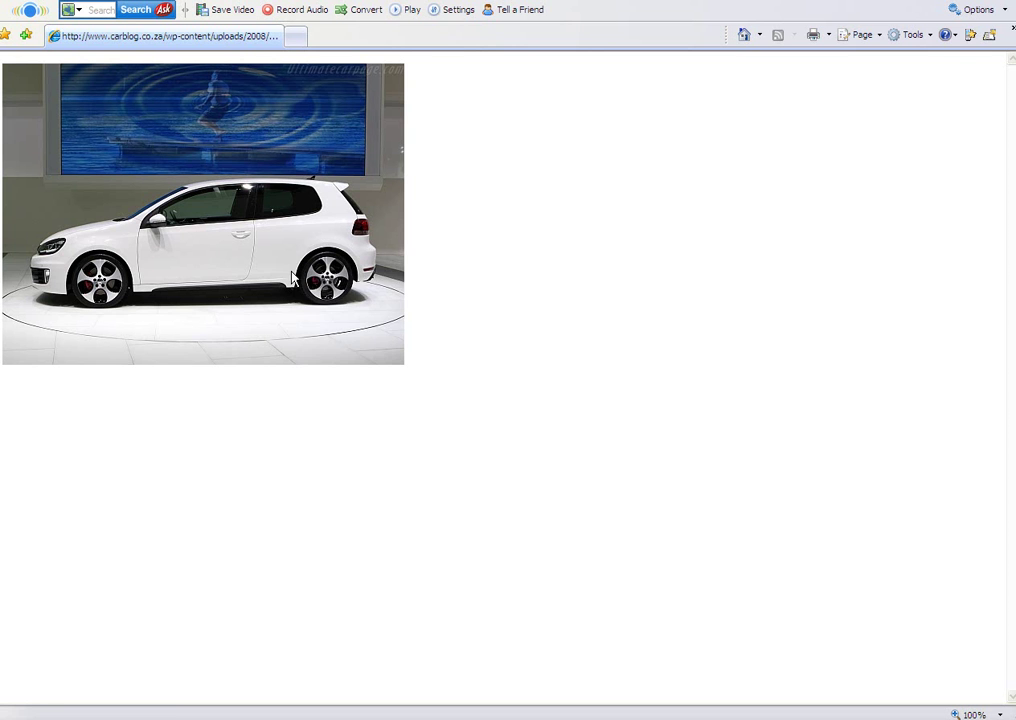
Copy the white hatchback photo from Internet Explorer to the clipboard
right_click(292, 277)
click(381, 457)
Create a 500×375 Photoshop document from the Clipboard preset and paste the car photo as Layer 1
key(alt+Tab)
key(ctrl+n)
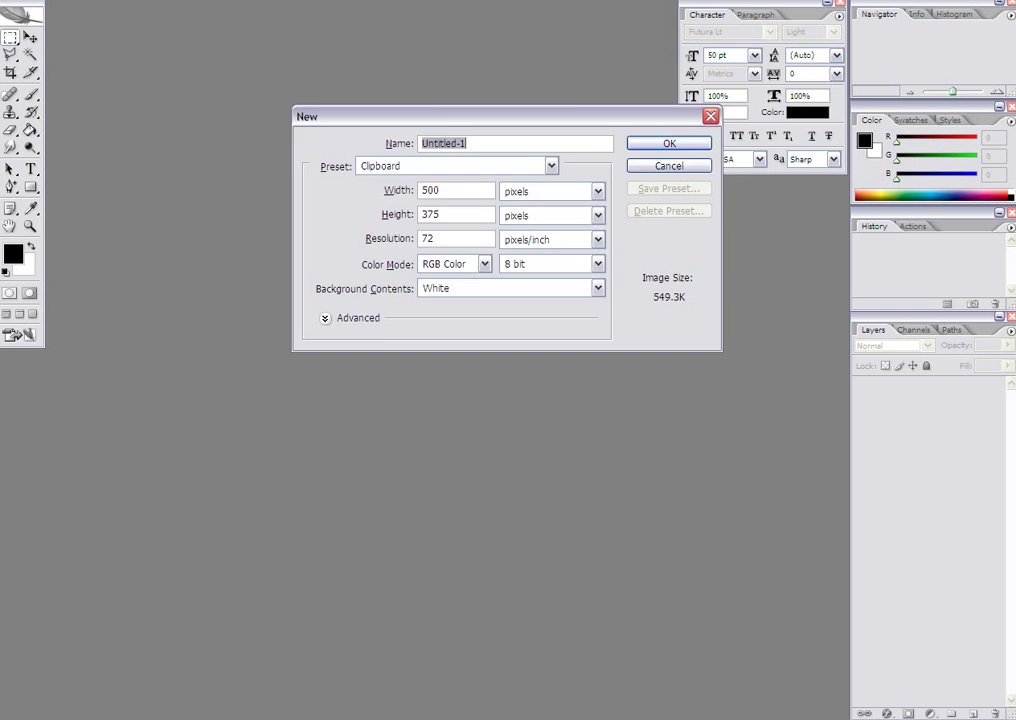
key(Return)
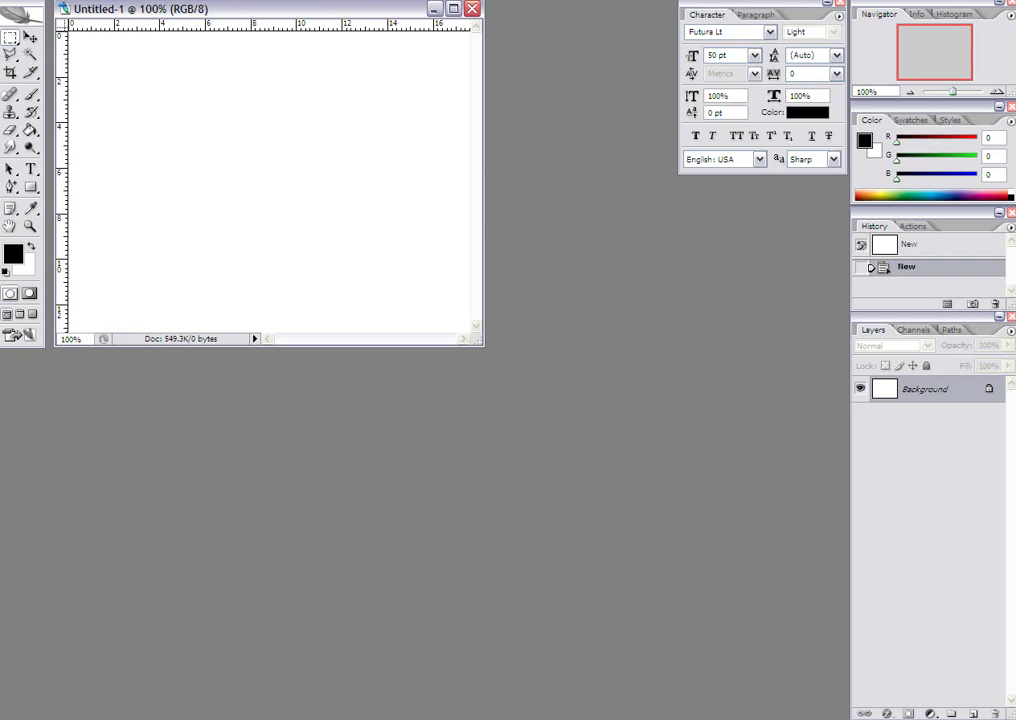
key(ctrl+v)
drag(272, 11, 468, 193)
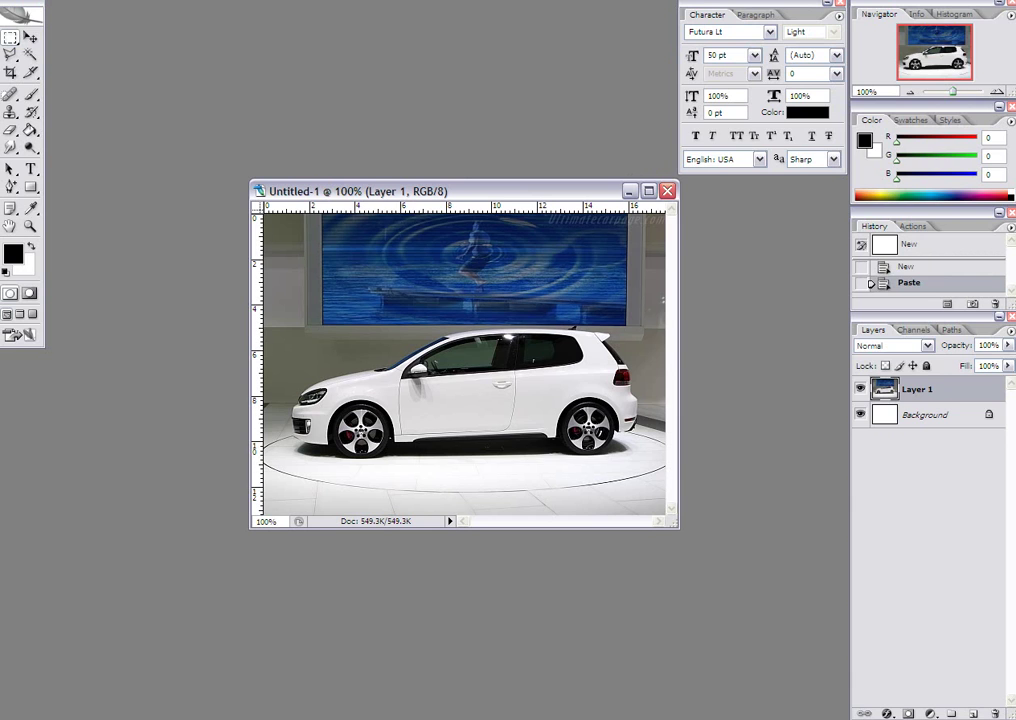
Add the step '2,ok, now select the pen tool' in Word, with an empty line below it
text(ok, )
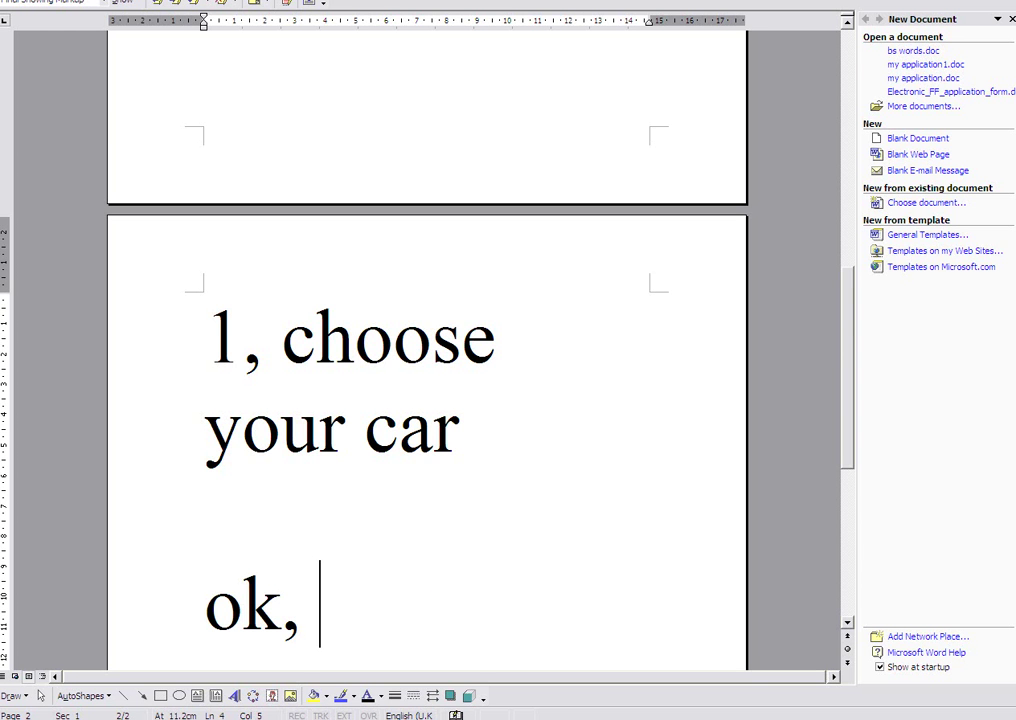
text(now select th)
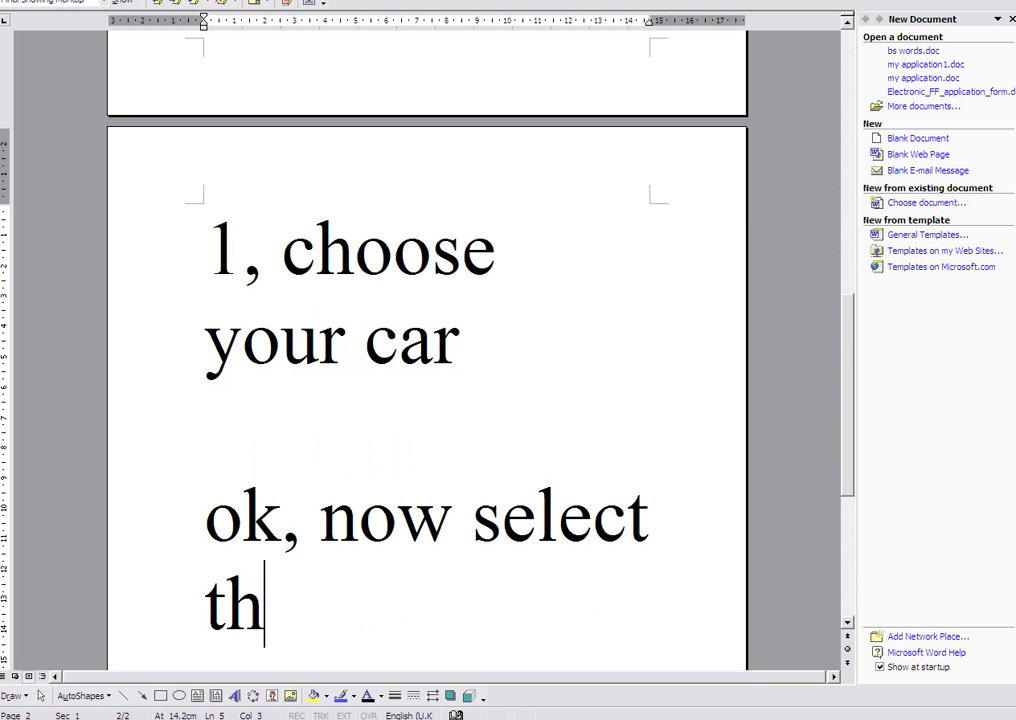
text(e pen tool)
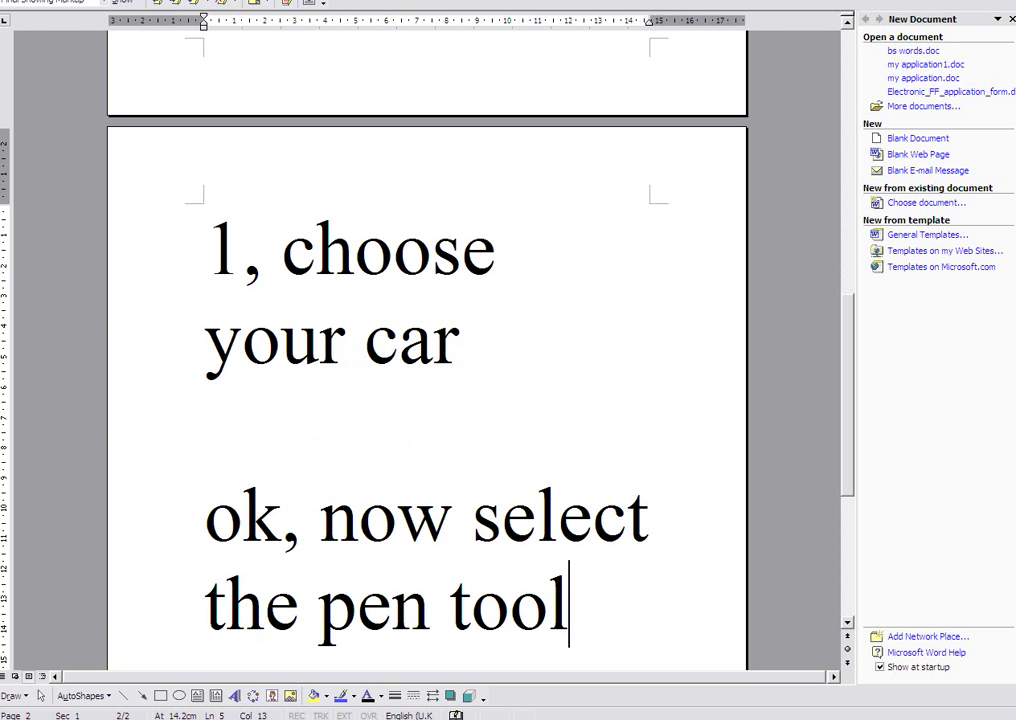
click(207, 518)
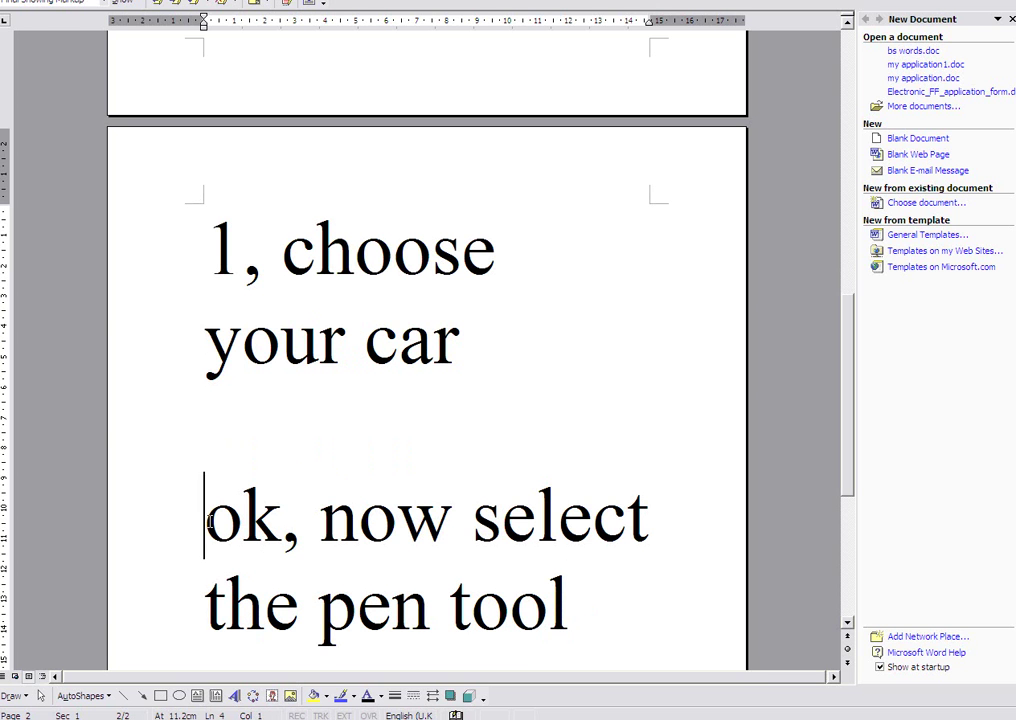
text(2,)
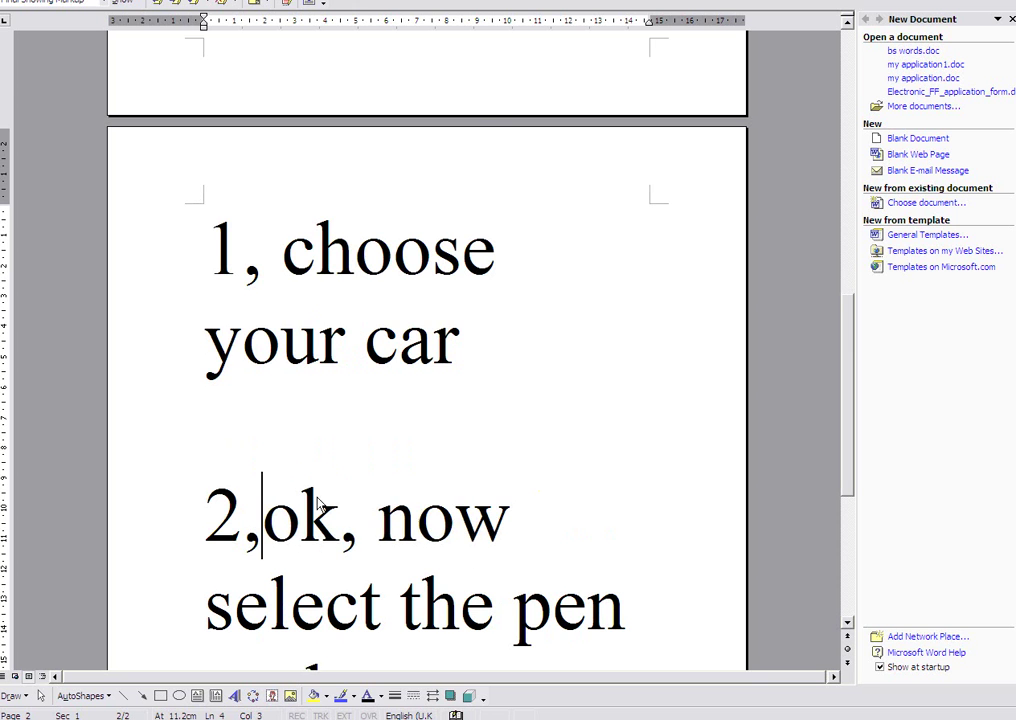
scroll(528, 529, down, 3)
click(505, 573)
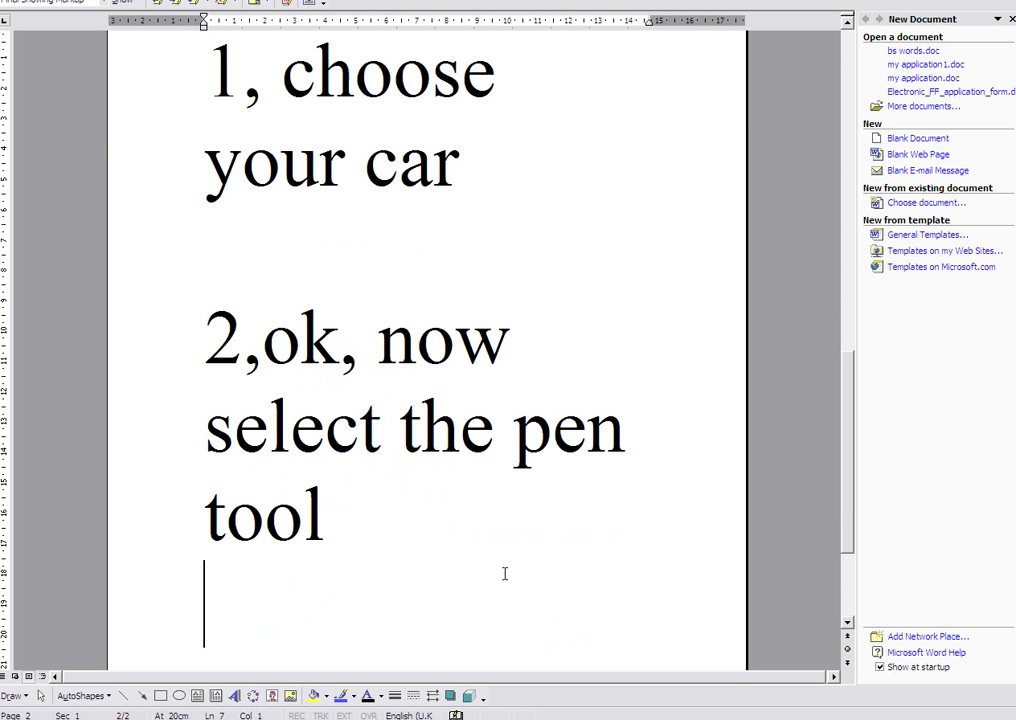
scroll(506, 577, down, 1)
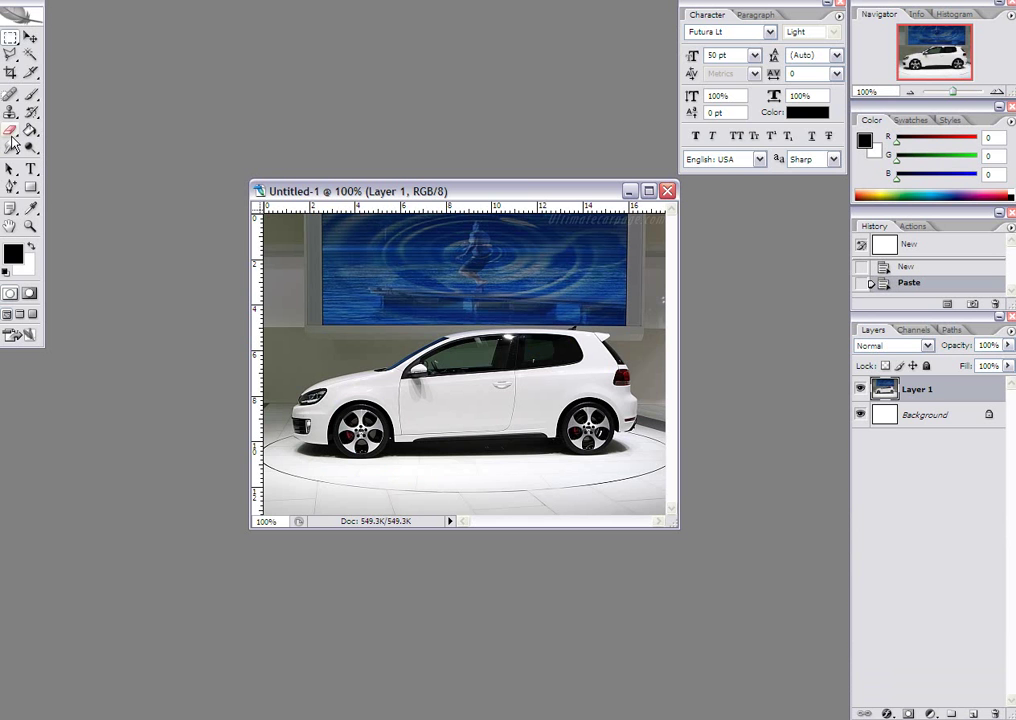
Select the Pen Tool in Photoshop's toolbox
click(12, 185)
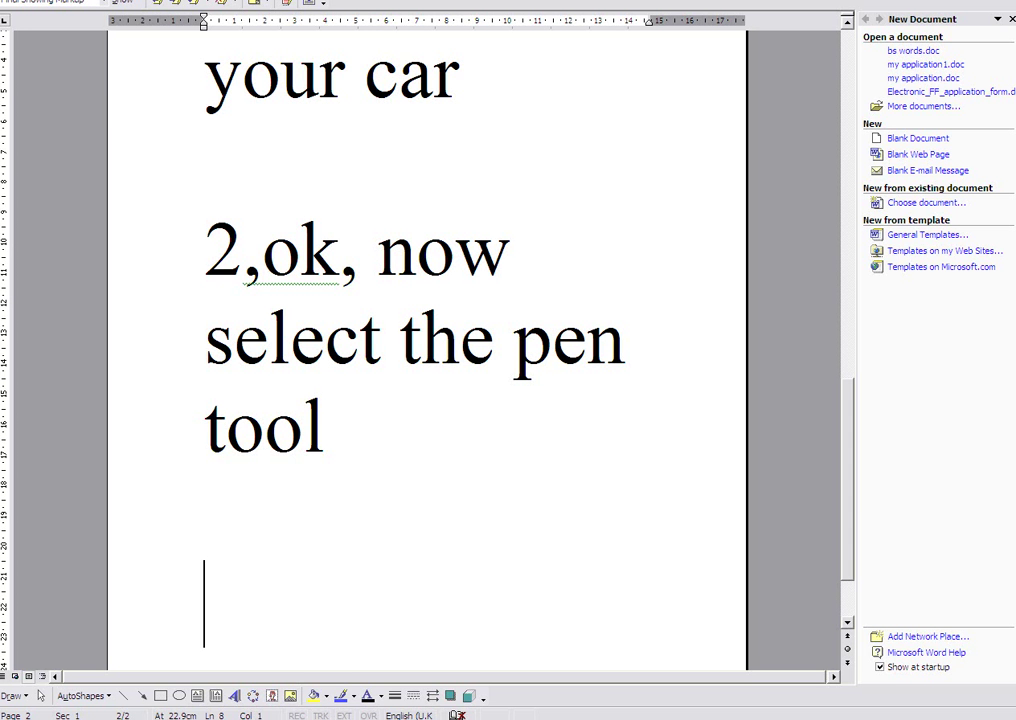
Type '3 draw a rough outline of the bottom of the car and above, like this.' followed by a blank line
text(3 dr)
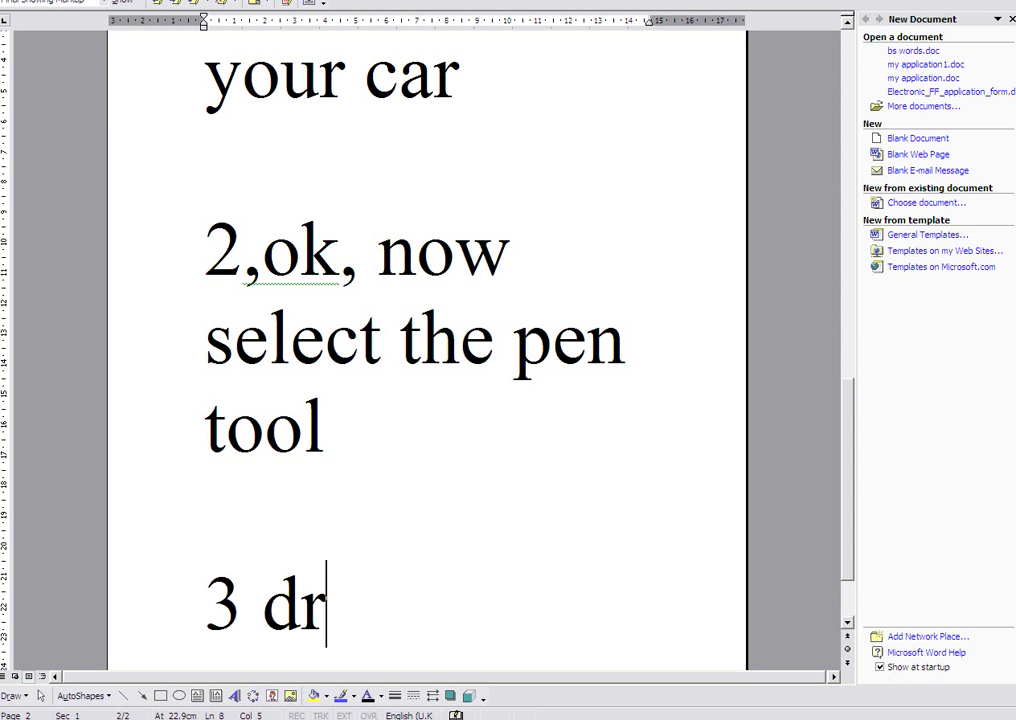
text(aw a rough outl)
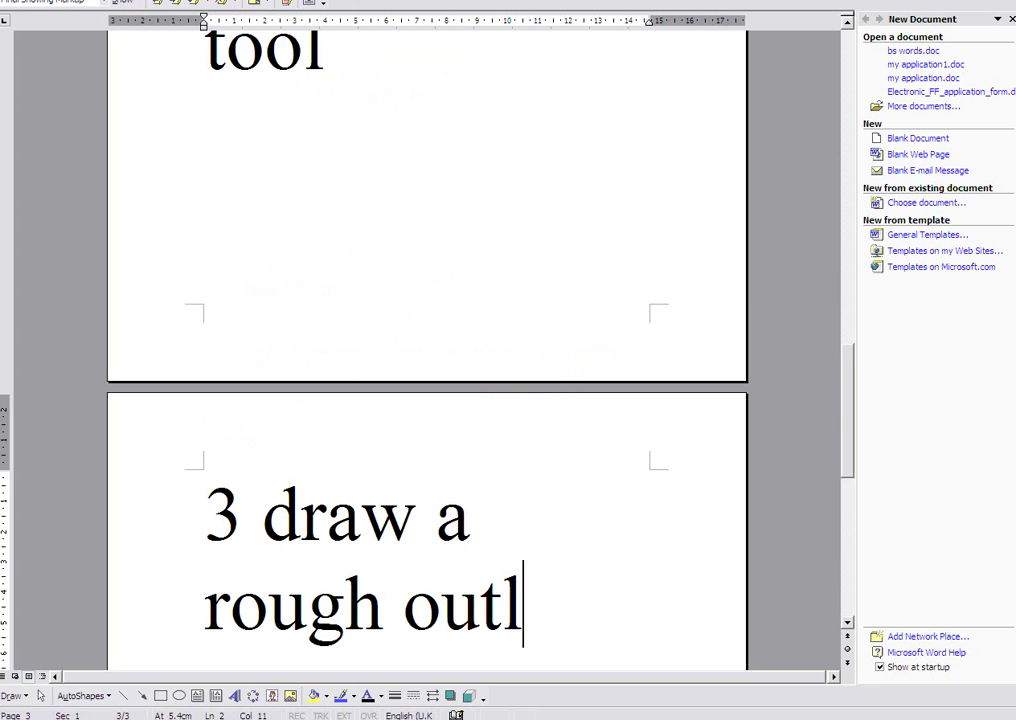
text(ine )
text(of the bot)
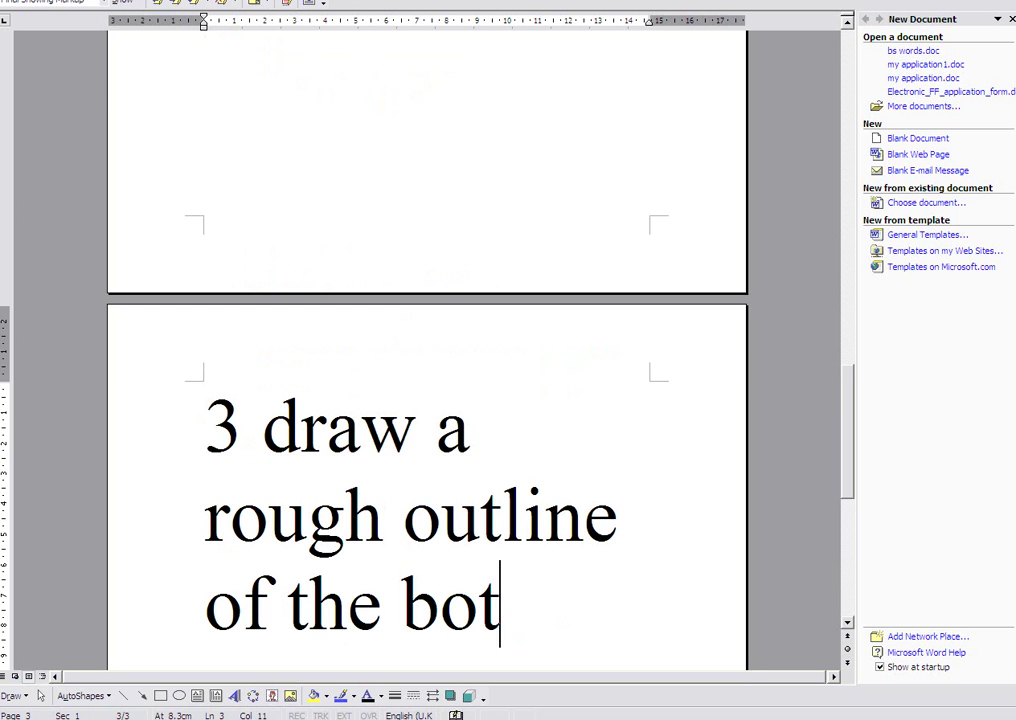
text(tom of the )
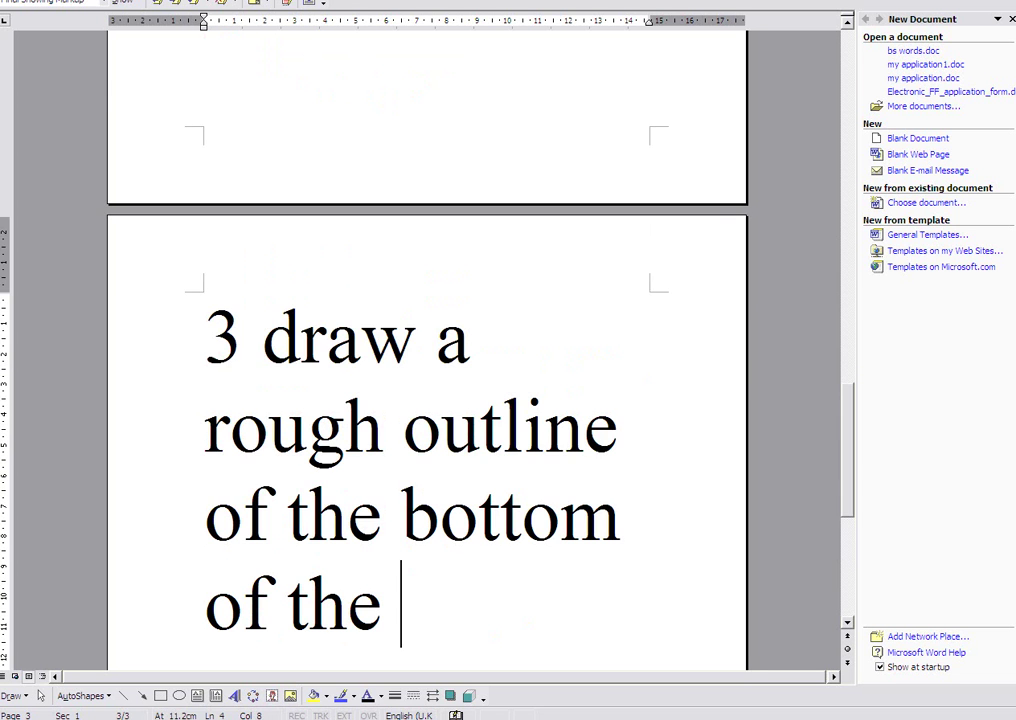
text(car)
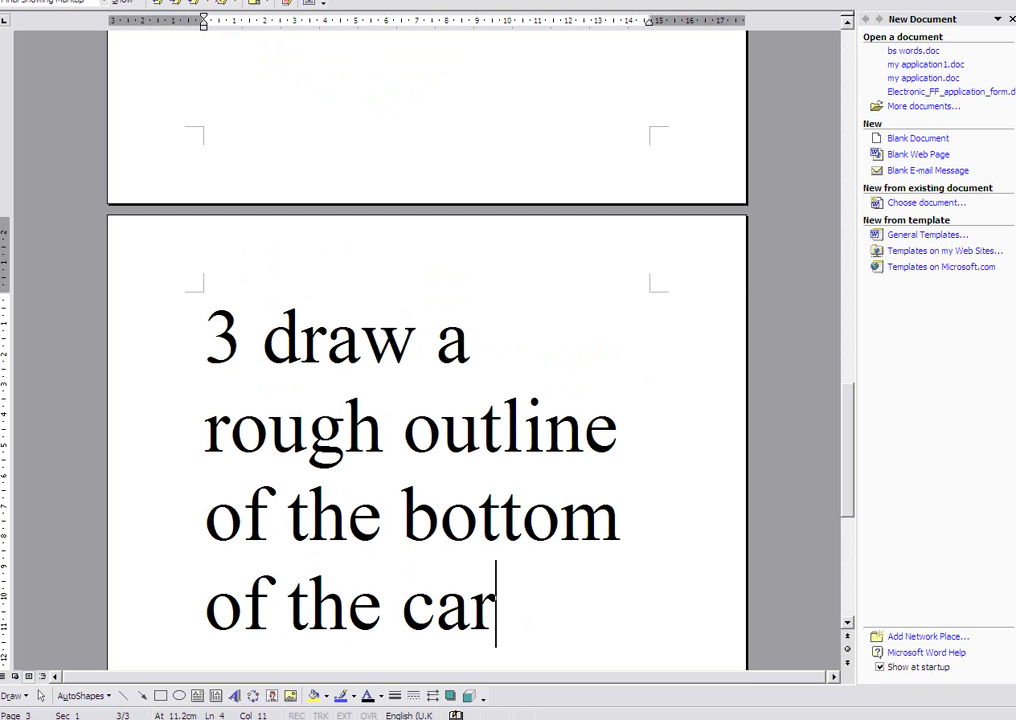
text( and )
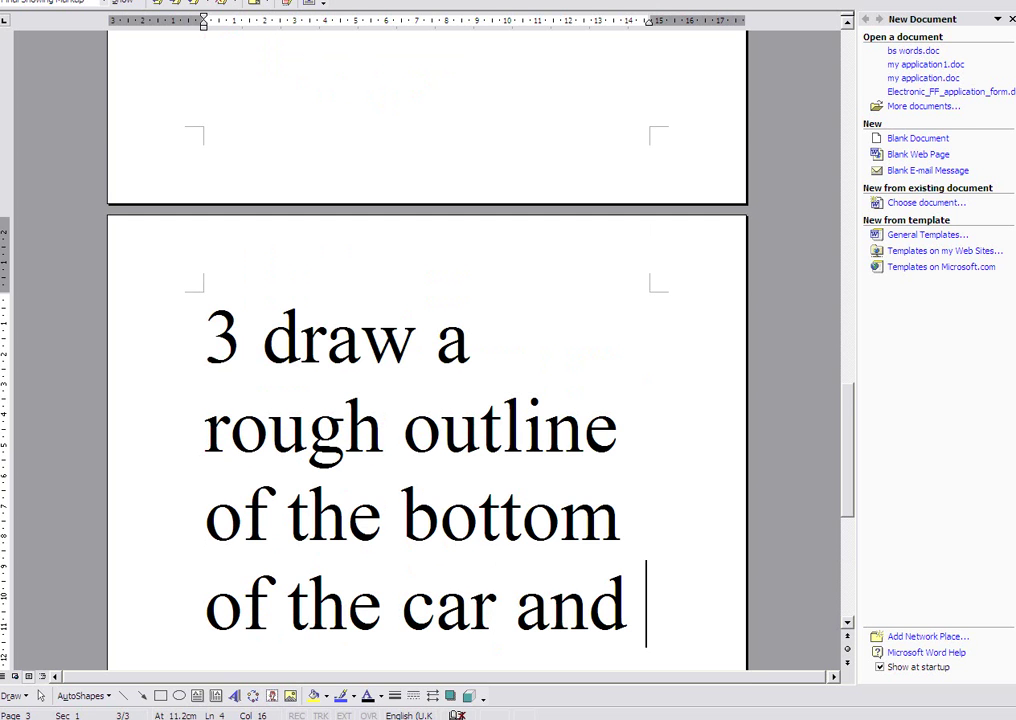
text(abov)
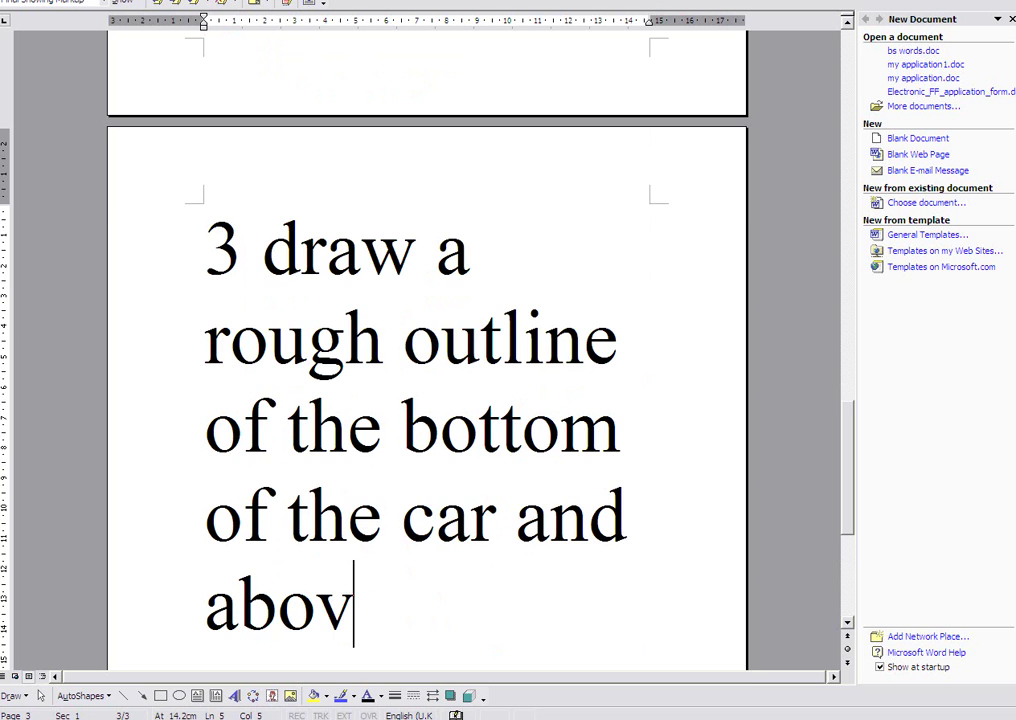
text(e, like )
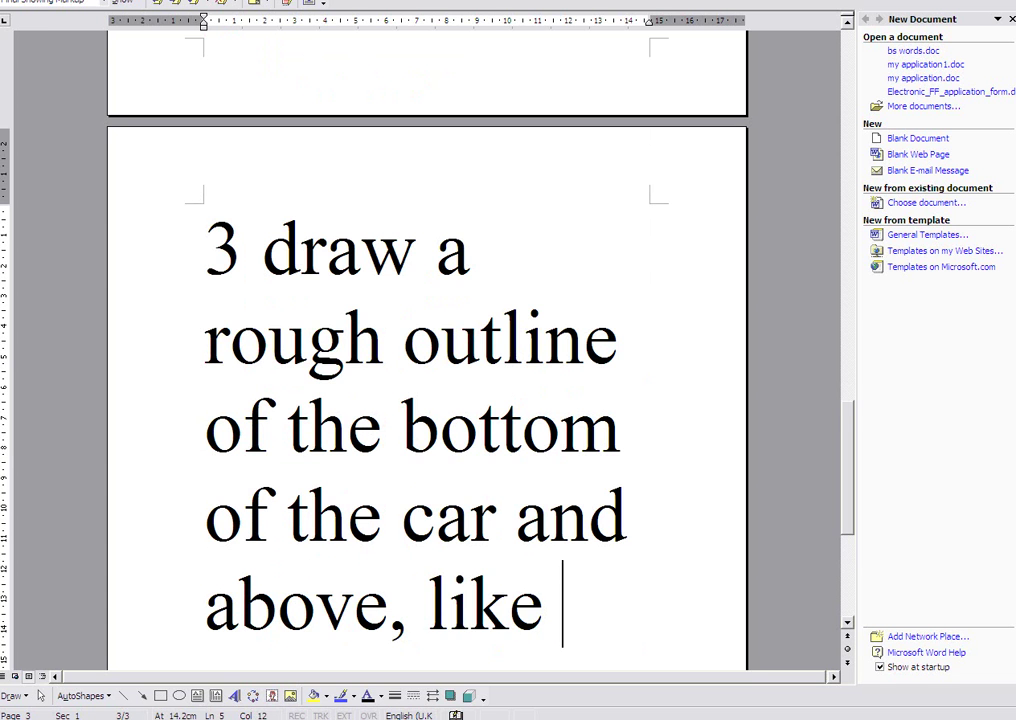
text(this.)
key(Return)
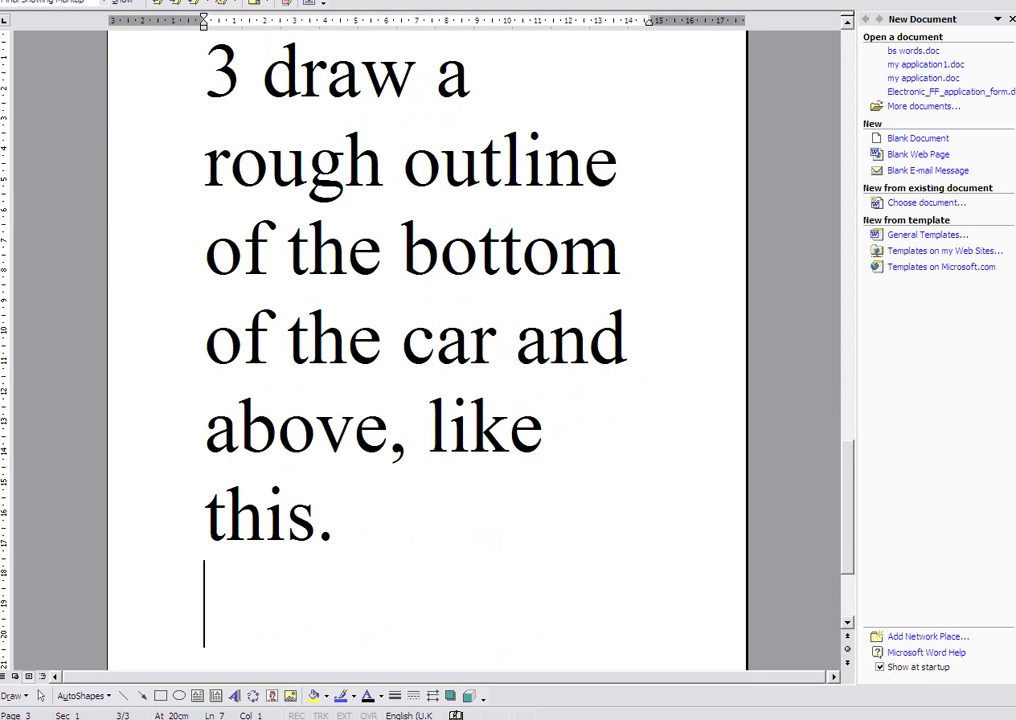
key(Return)
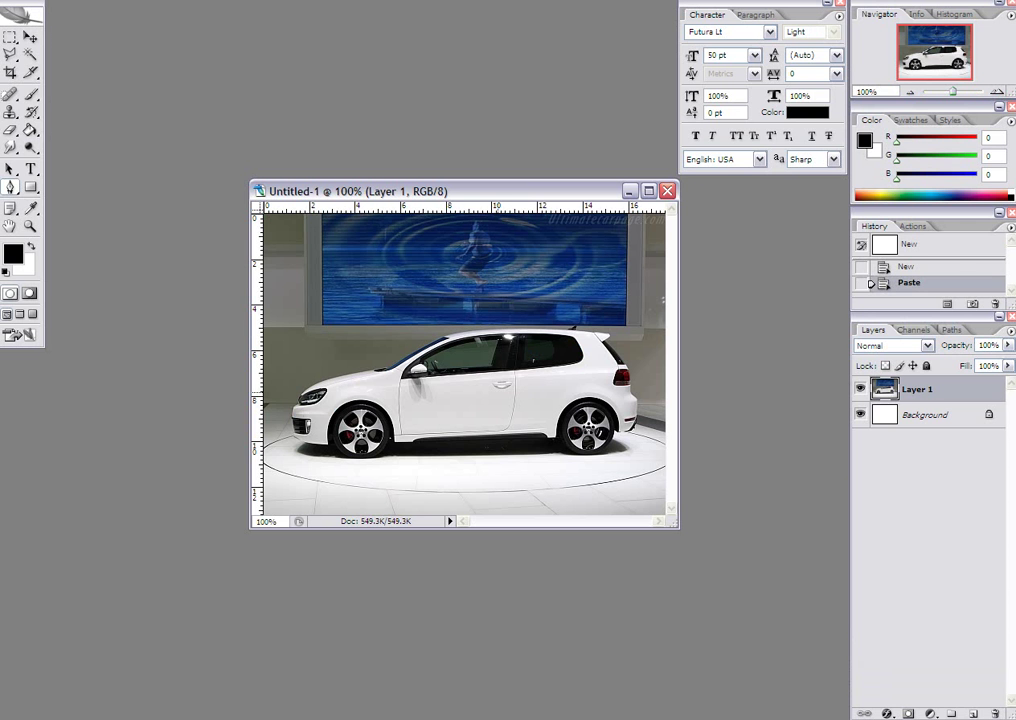
Trace a closed pen path around the hatchback's lower body, over both wheel arches and the sill
click(330, 452)
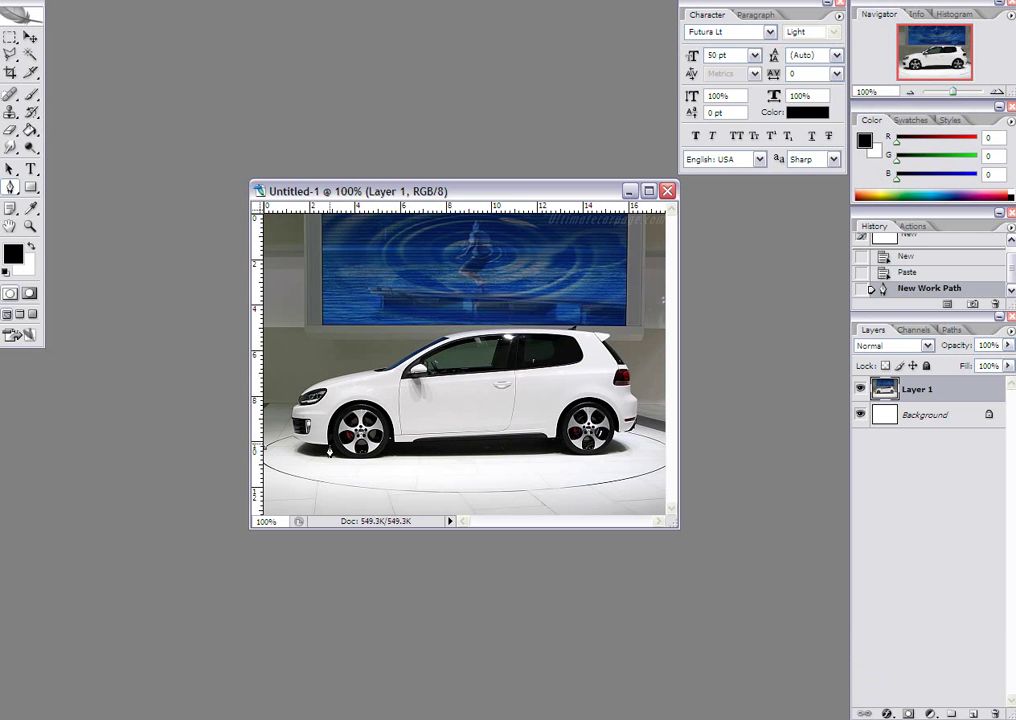
click(338, 446)
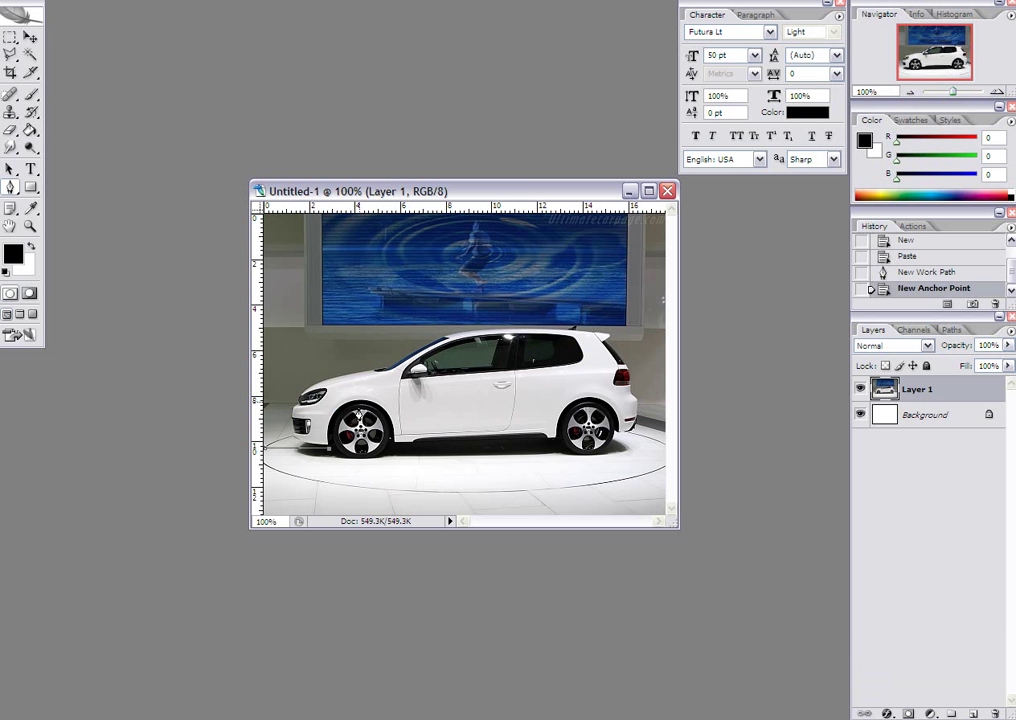
click(359, 404)
click(395, 452)
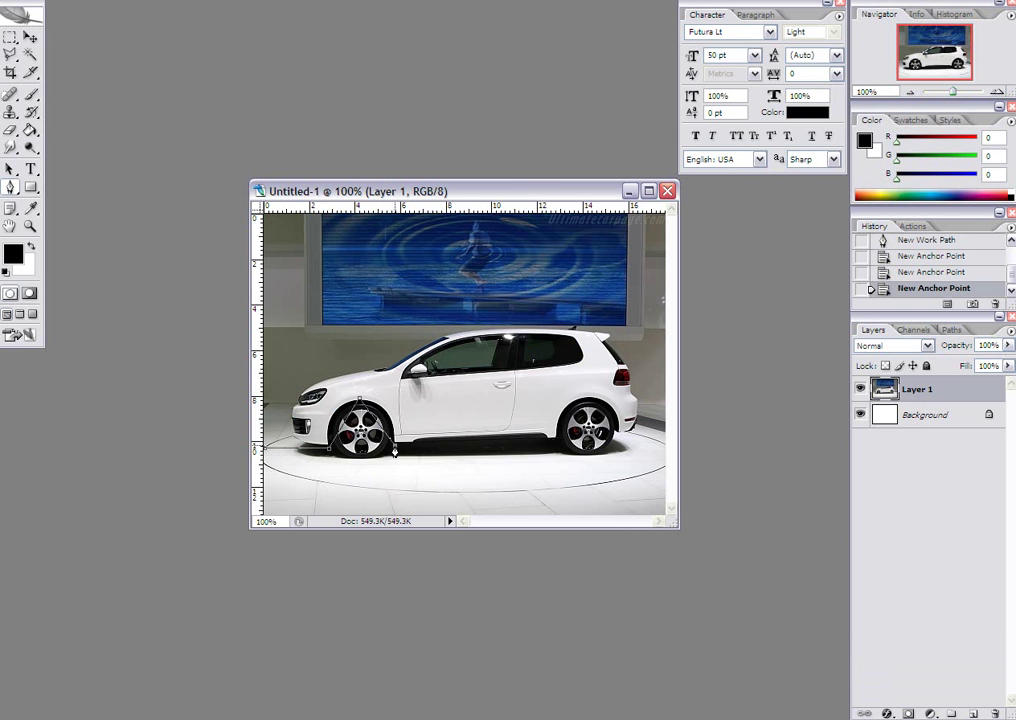
click(558, 440)
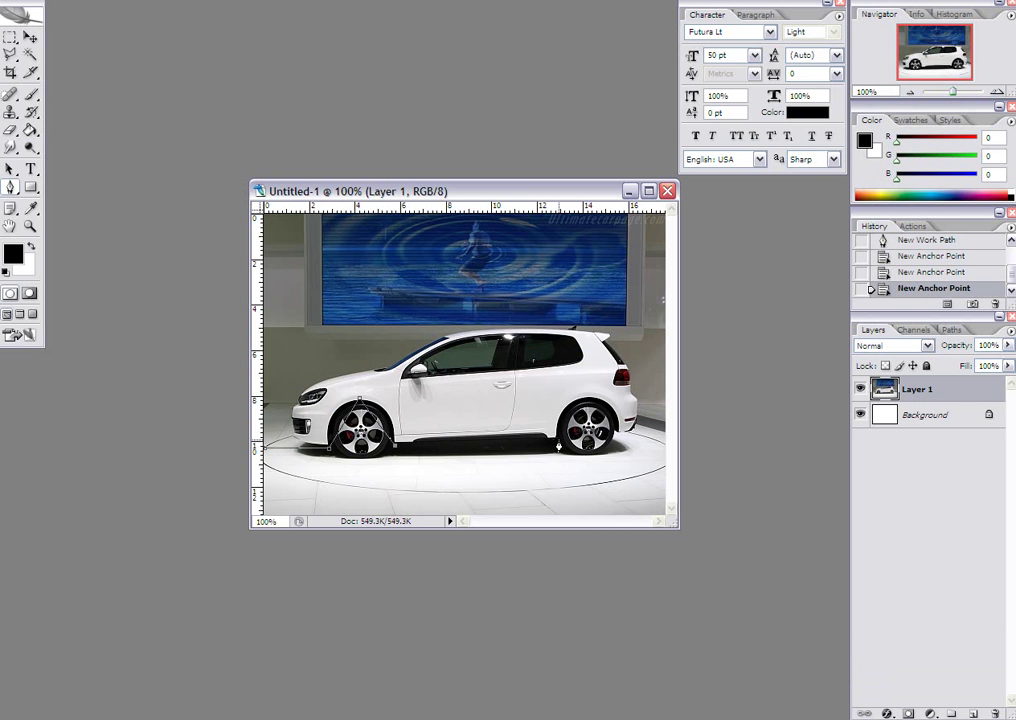
click(589, 399)
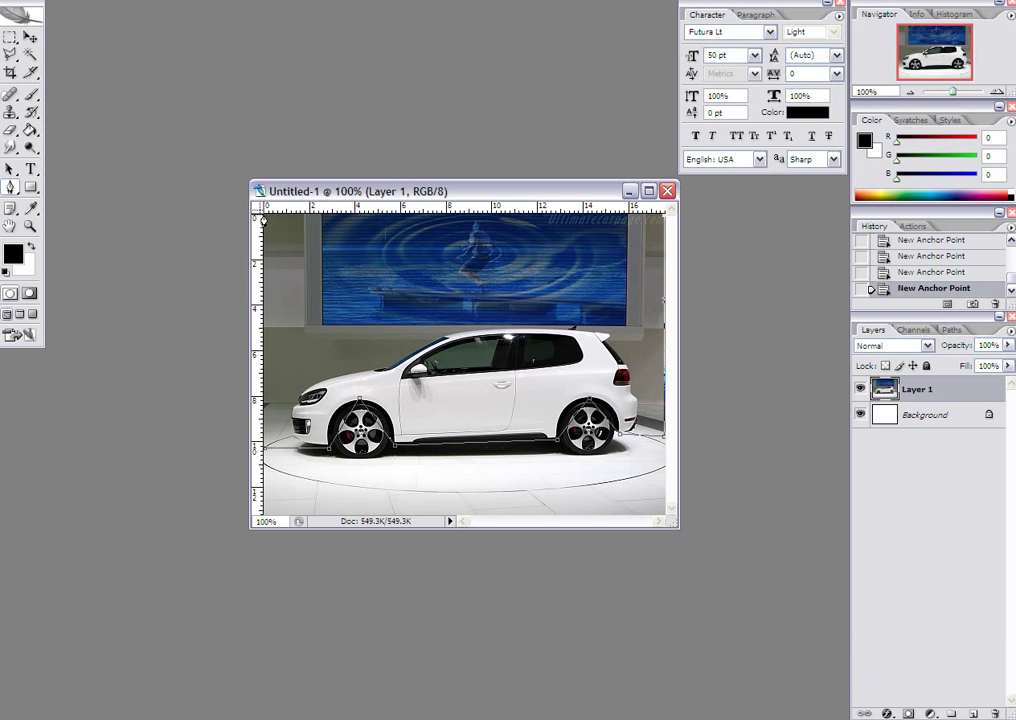
click(266, 453)
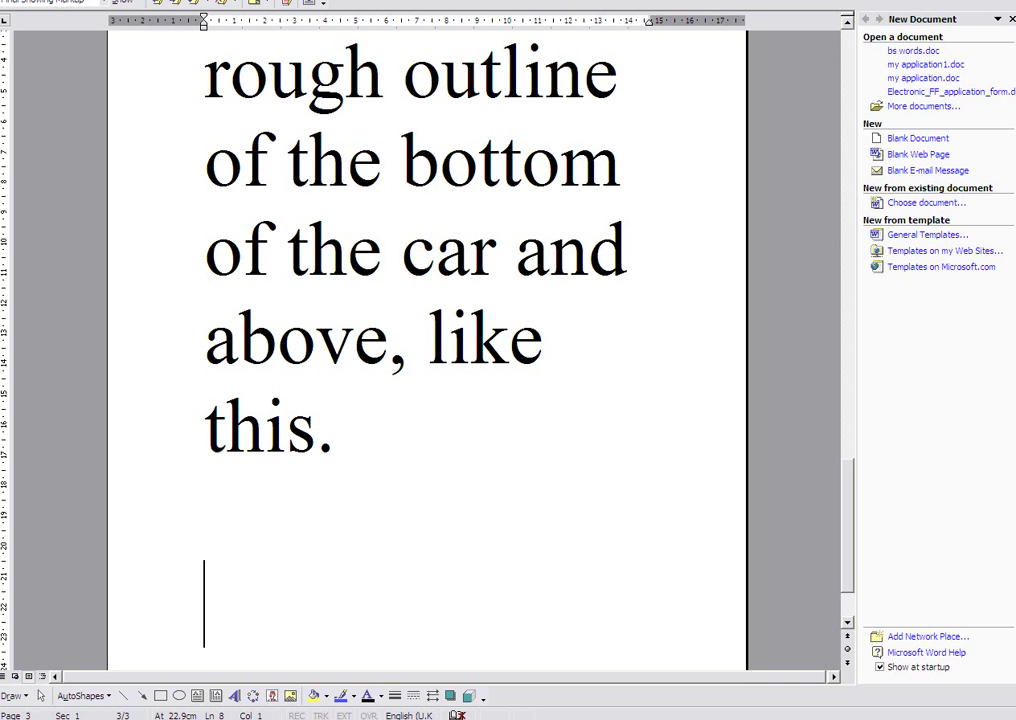
Type '4, now select add anchor point and shape it around the car' and start a new line
text(4)
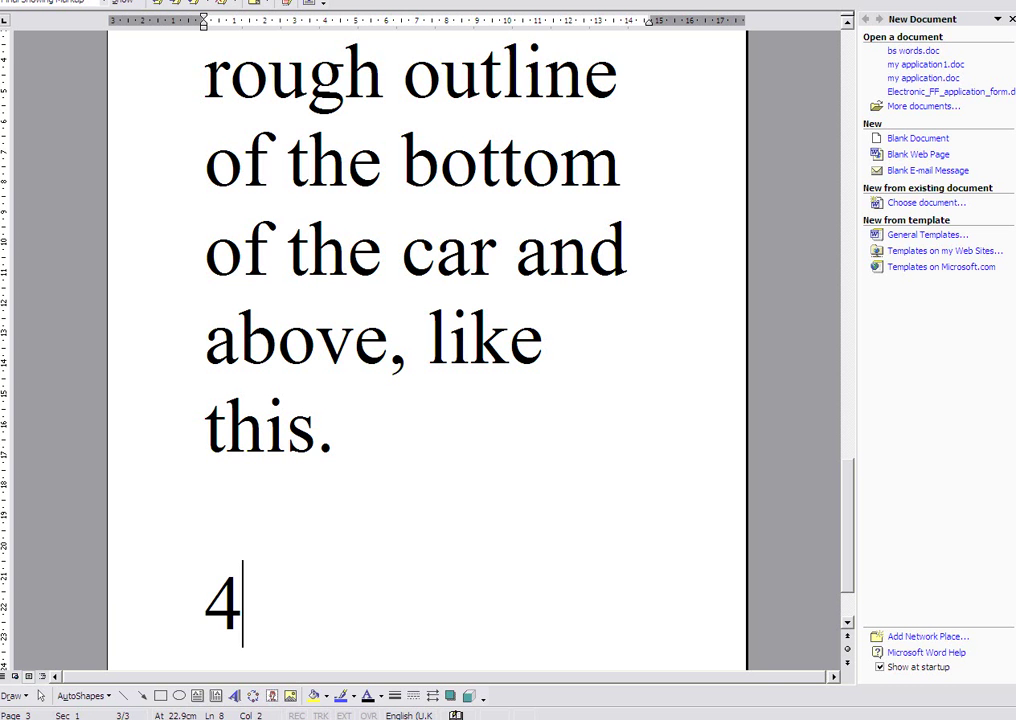
text(, now sel)
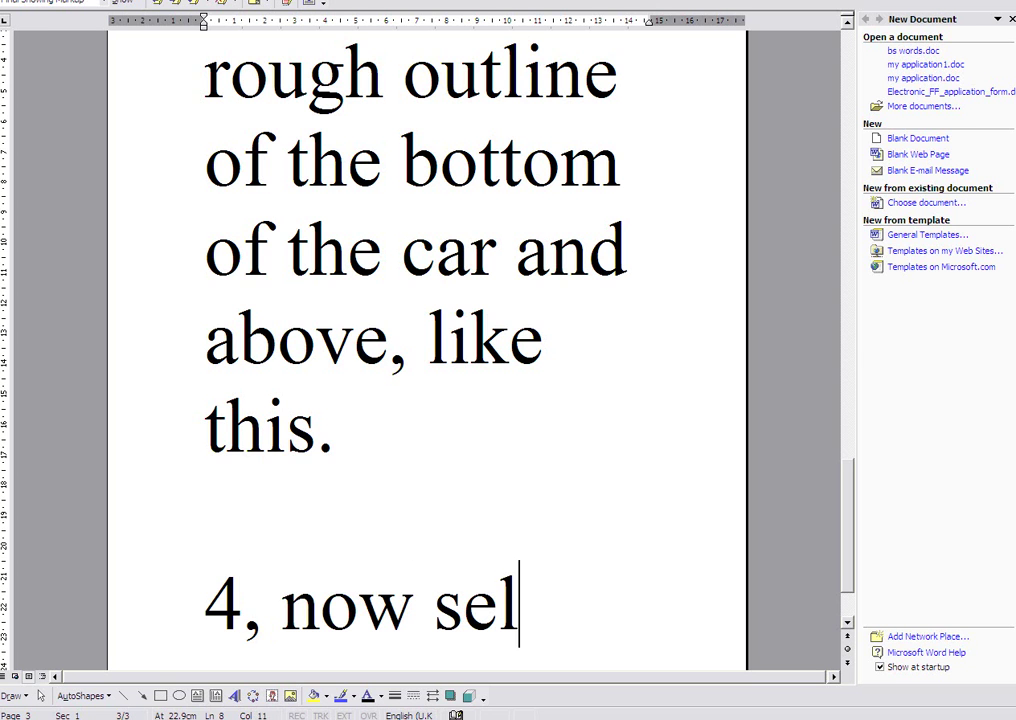
text(ect add)
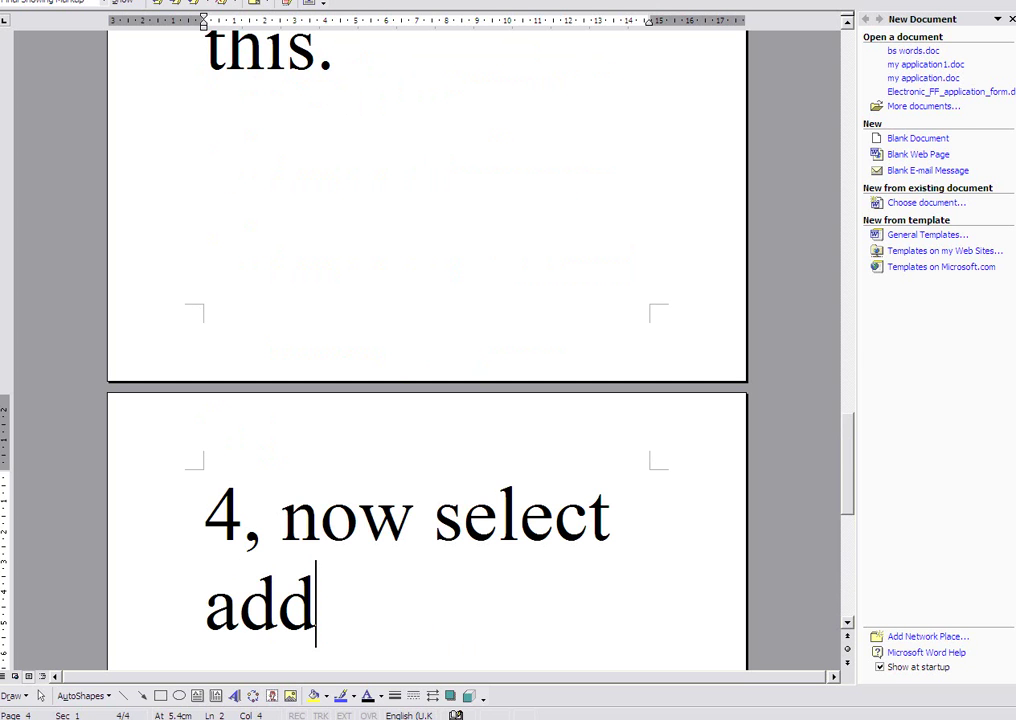
text( anchor po)
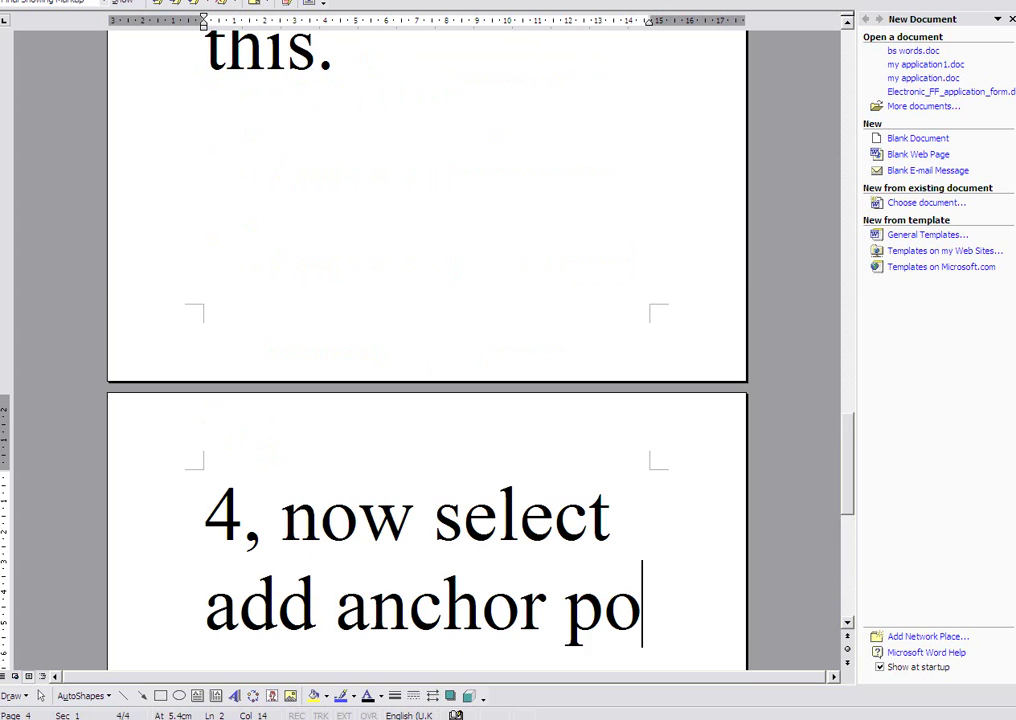
text(int and sh)
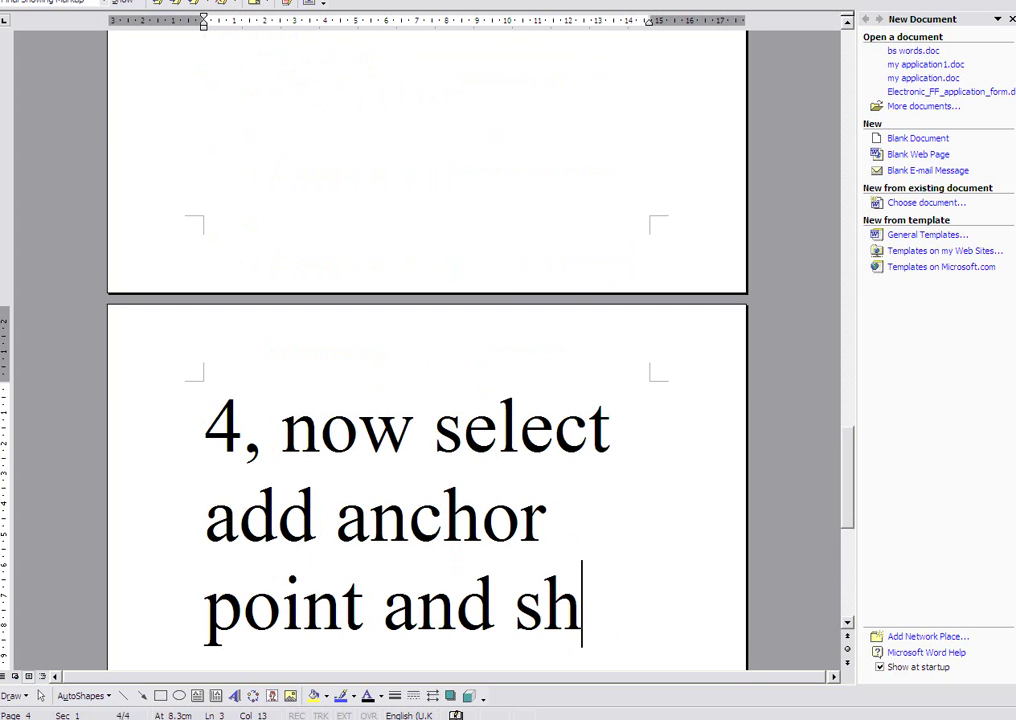
text(ape it )
text(around)
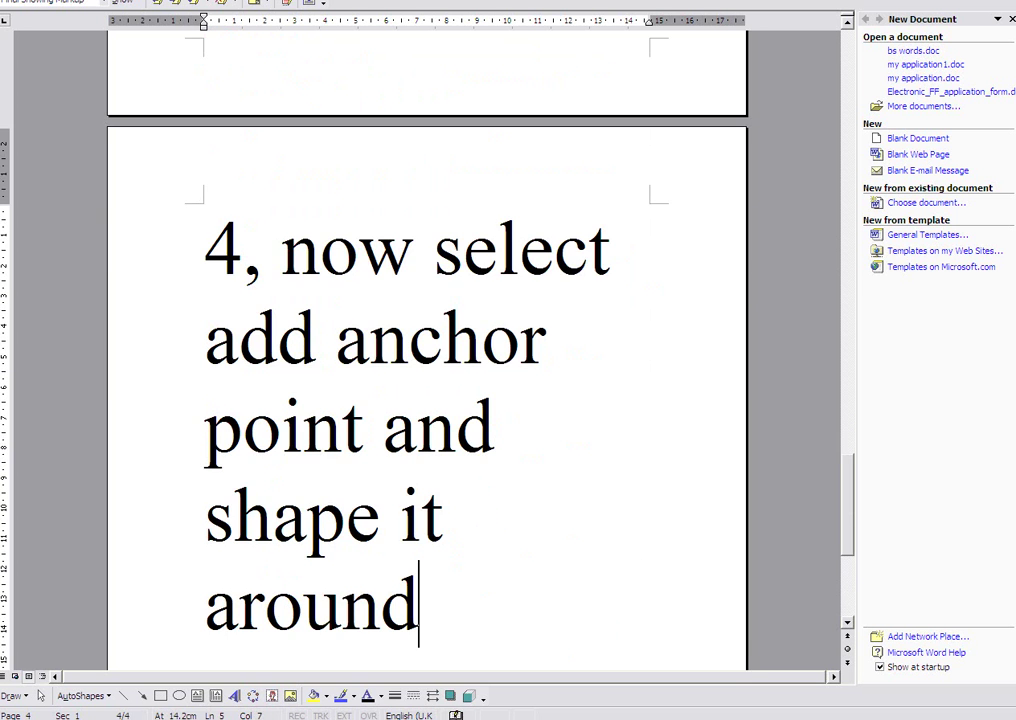
text( the car)
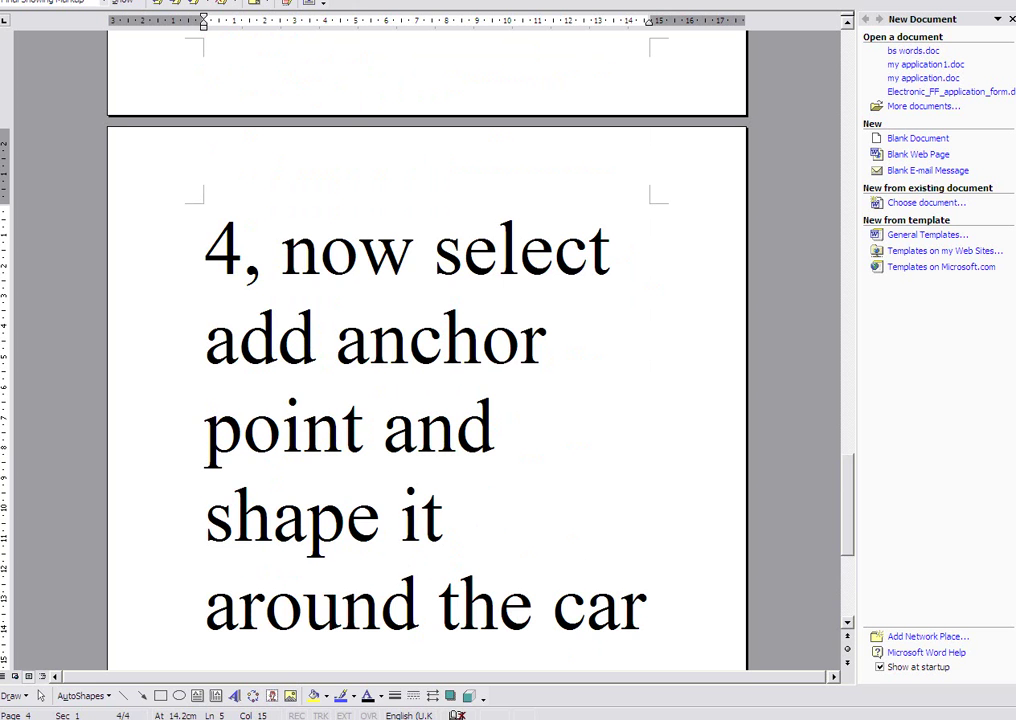
key(Return)
key(Return)
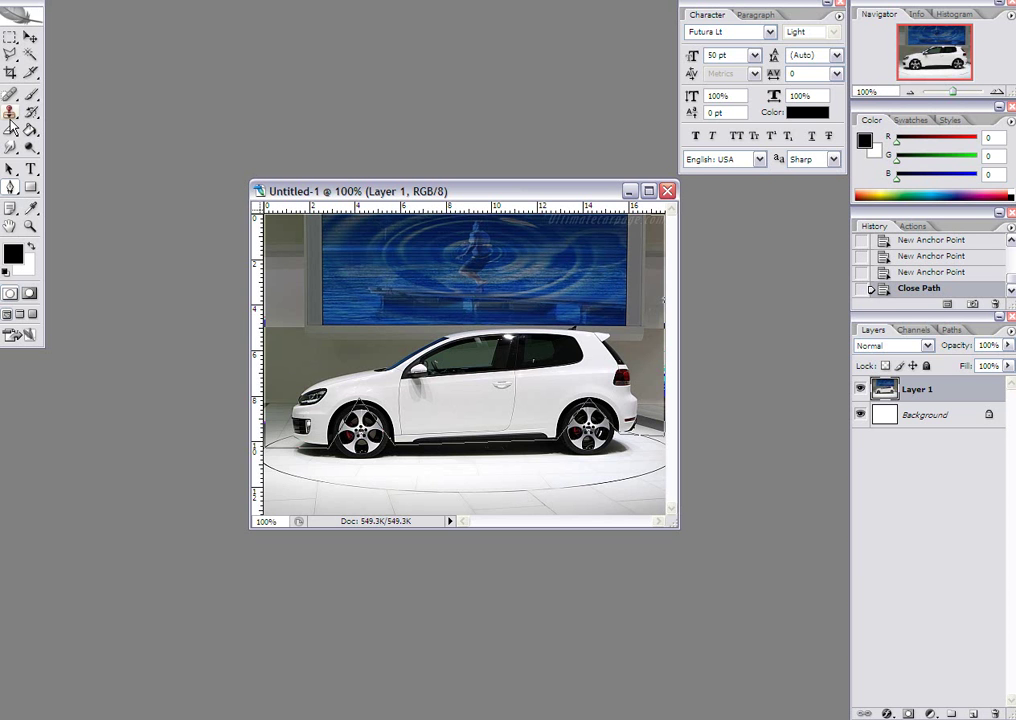
With the Add Anchor Point Tool, bend the path to follow the front wheel arch
click(14, 187)
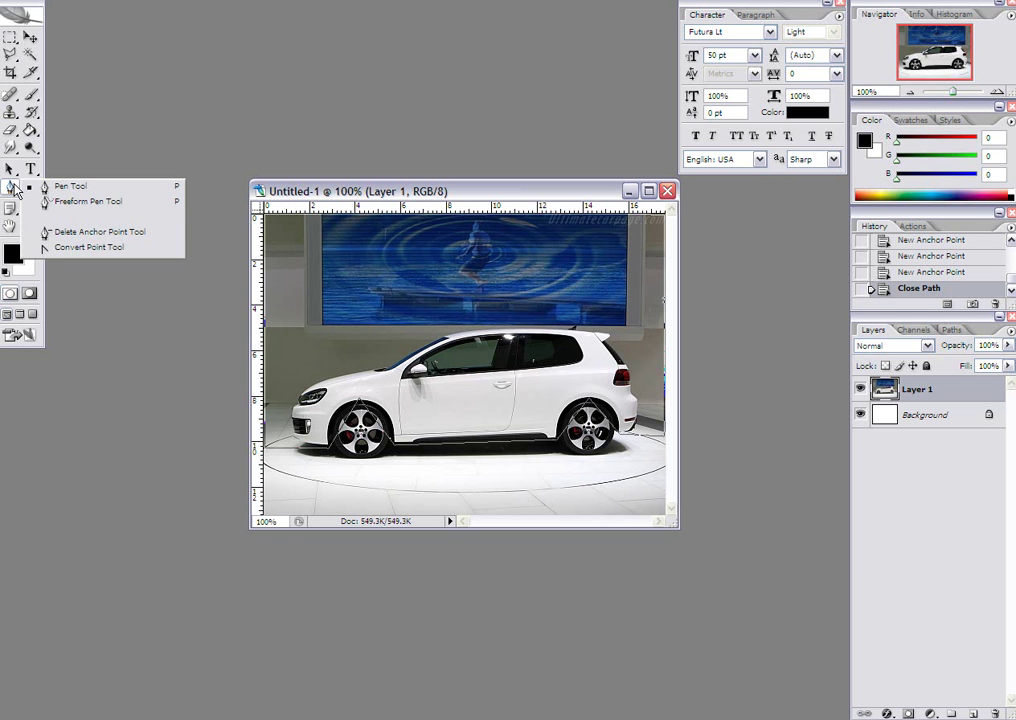
click(90, 216)
click(346, 430)
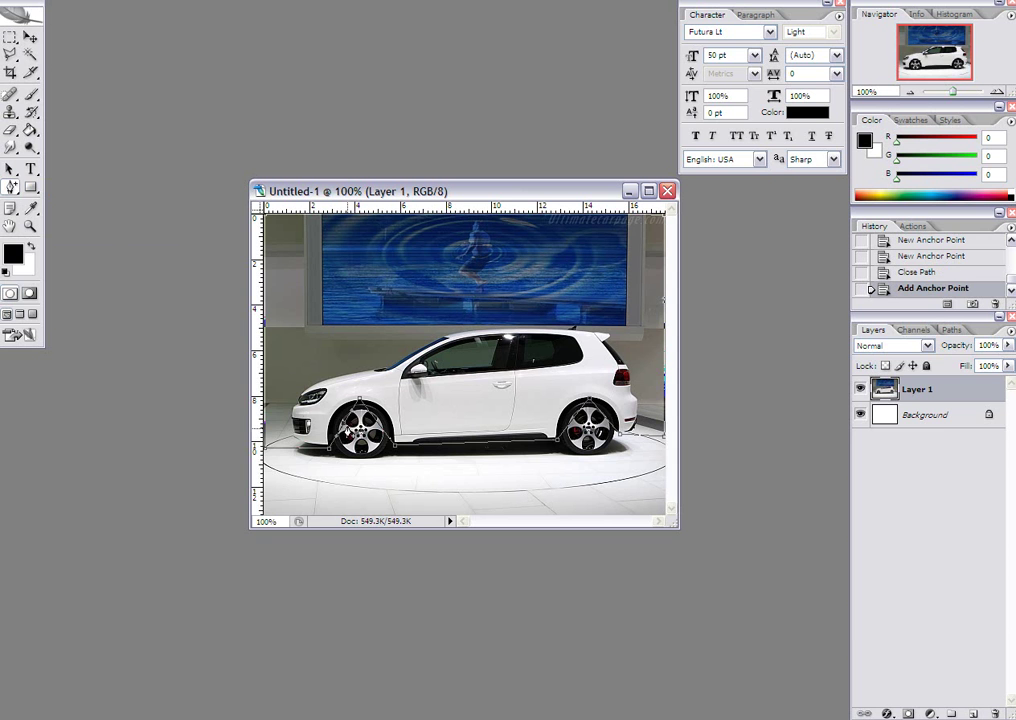
mouse_move(346, 431)
mouse_down()
mouse_move(360, 404)
mouse_move(388, 413)
mouse_up()
click(381, 430)
Add anchors on the rear wheel arch and pull the path up over it
click(572, 425)
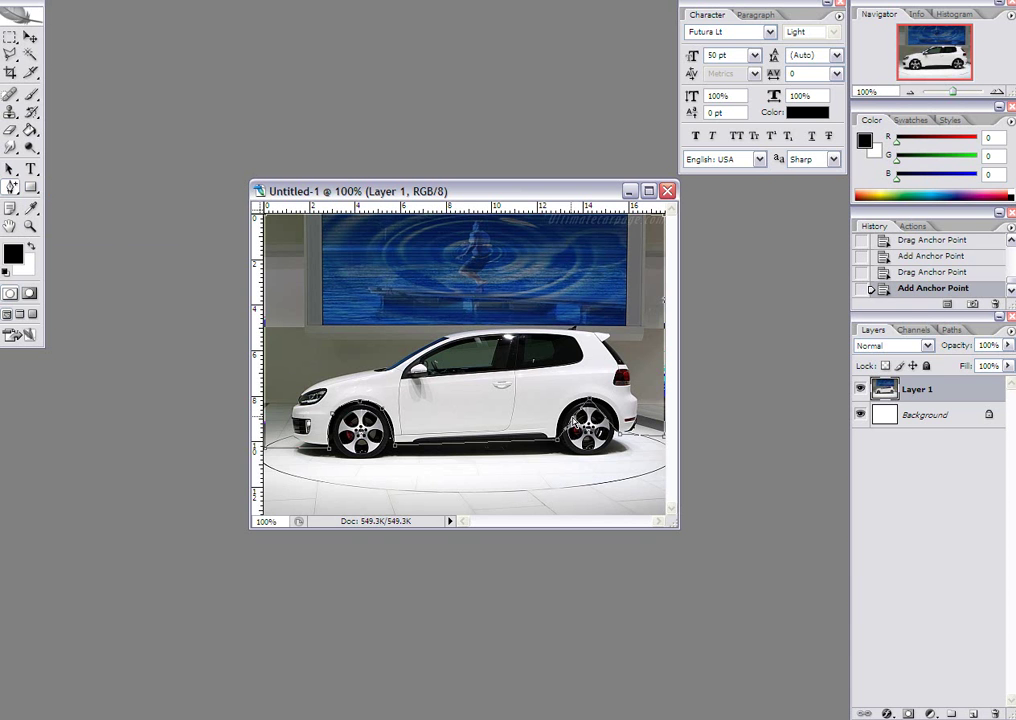
drag(572, 426, 565, 411)
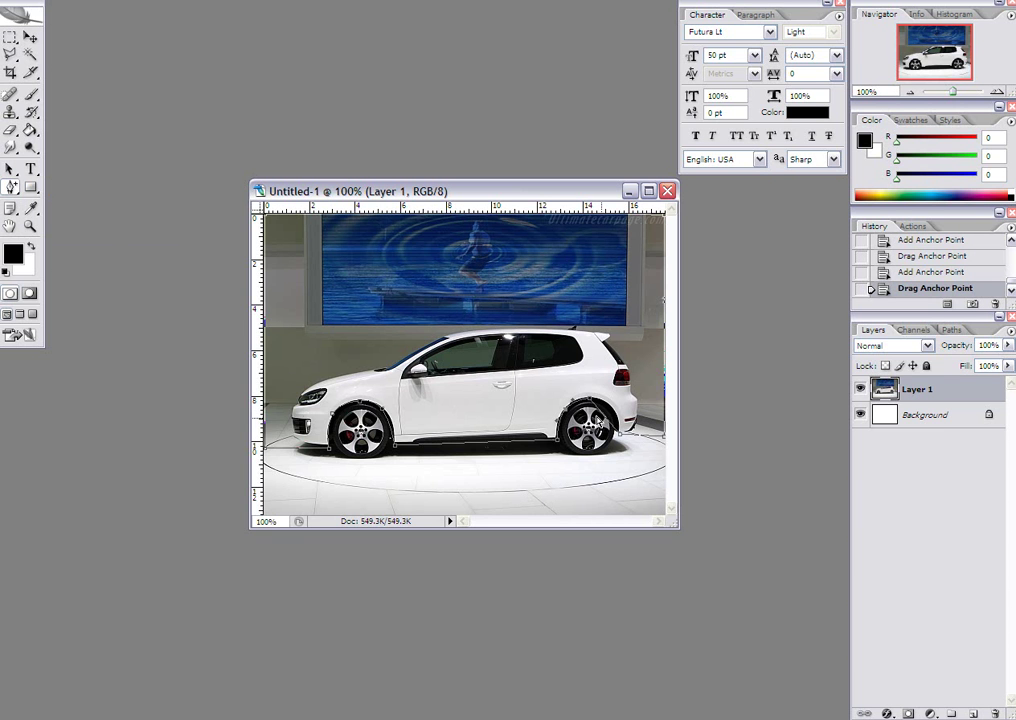
click(605, 426)
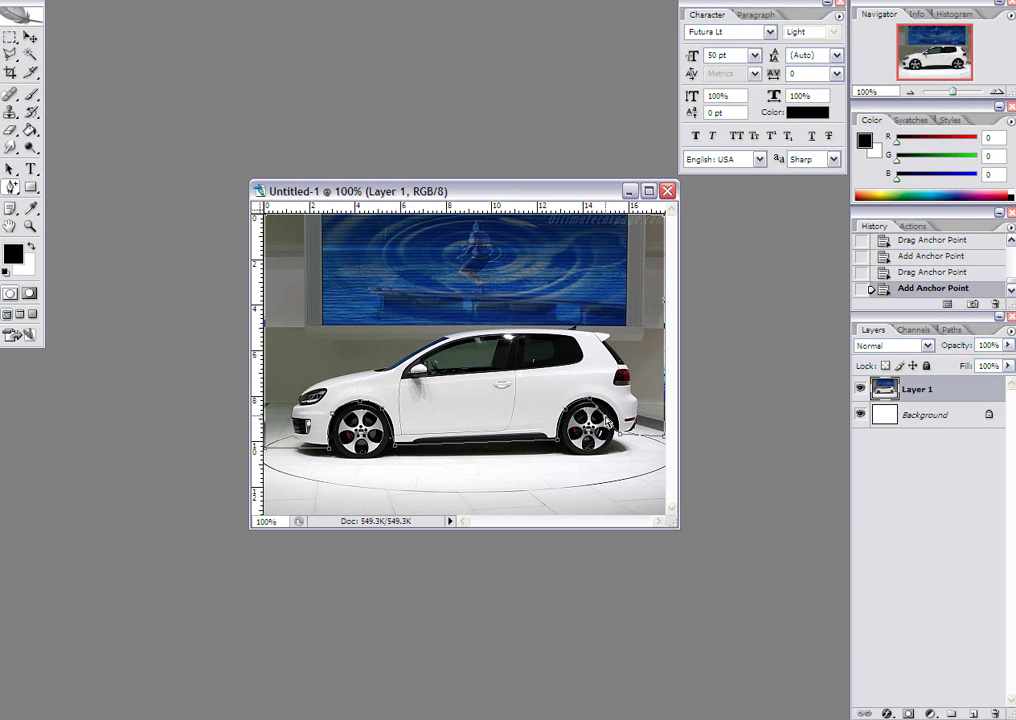
drag(610, 409, 608, 405)
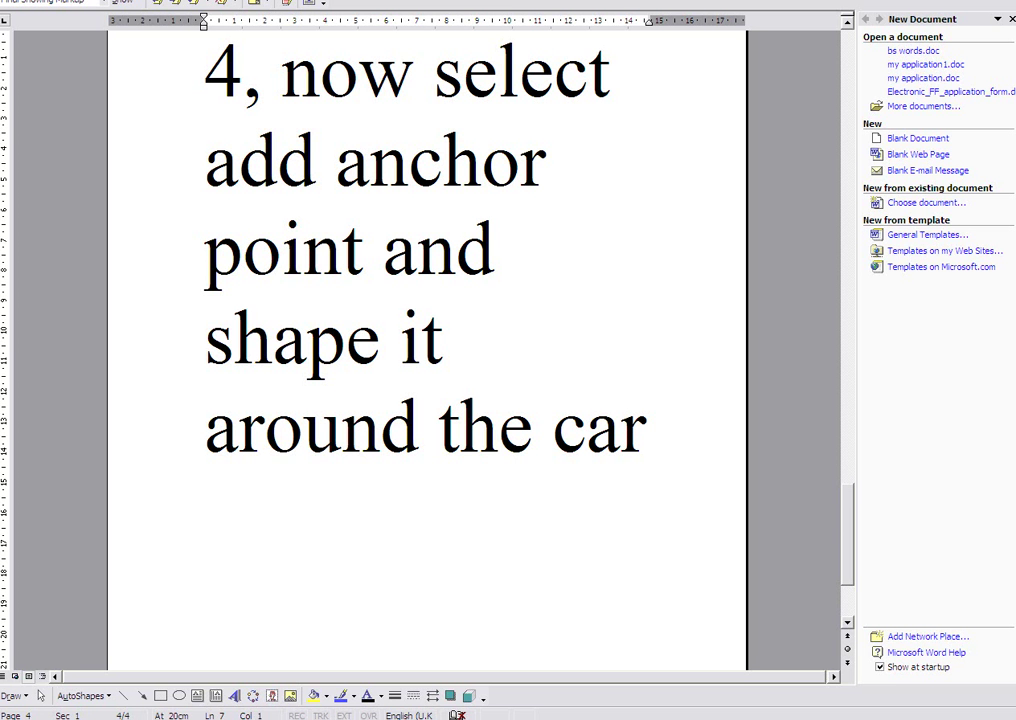
Type step '5, now select paths right click it and then make selection', then return to Photoshop
text(5, n)
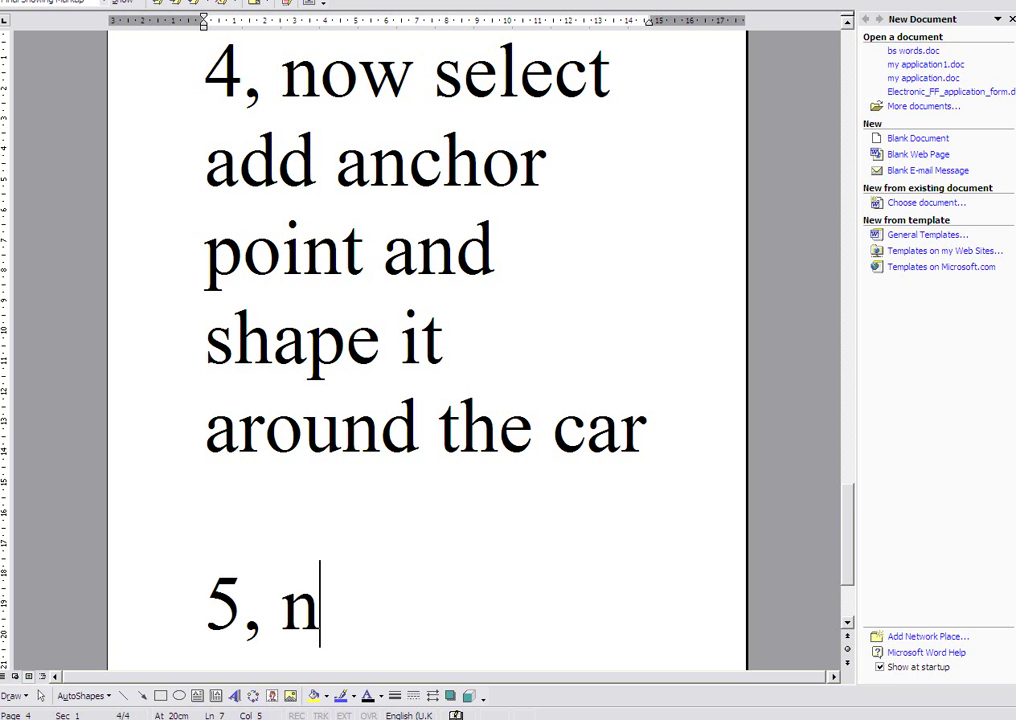
text(ow select )
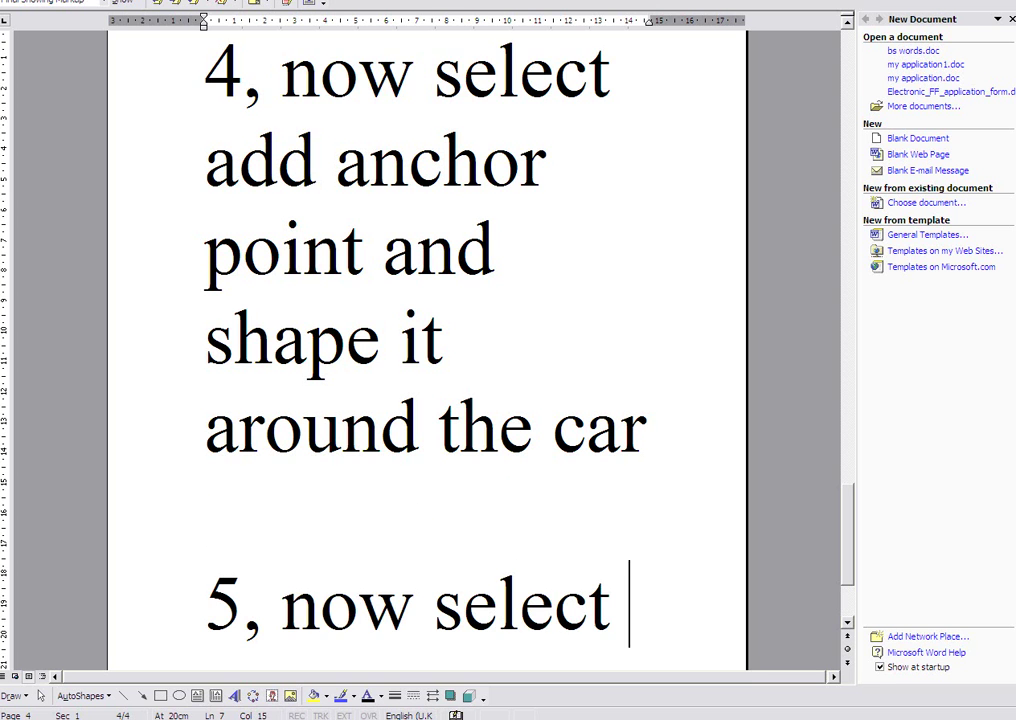
text(paths)
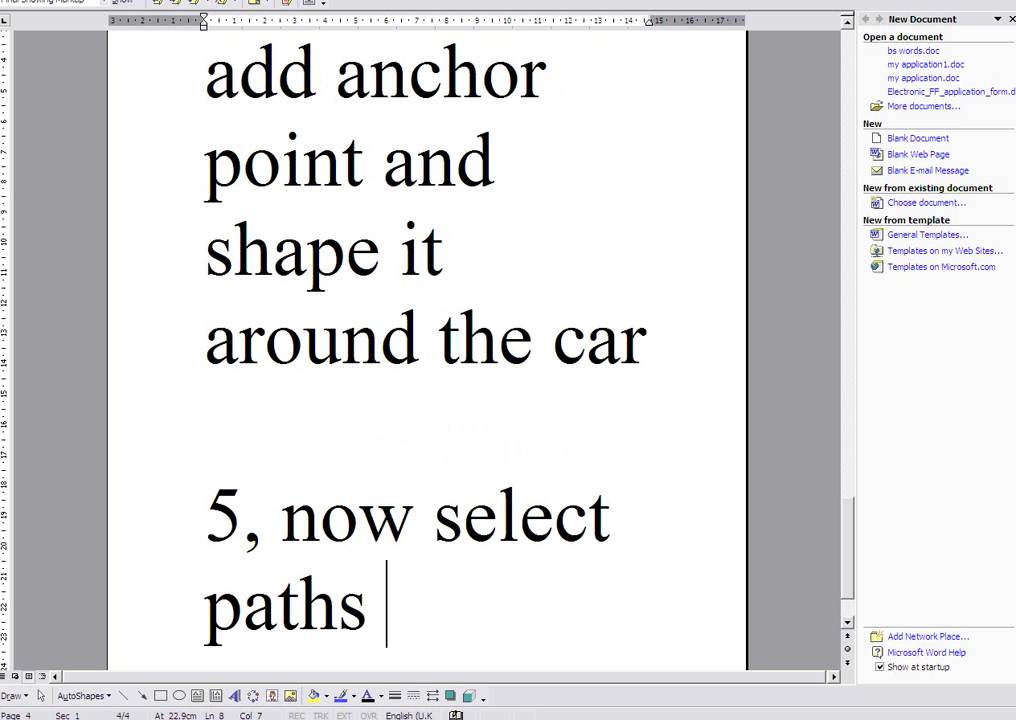
text( right click)
text( it)
key(BackSpace)
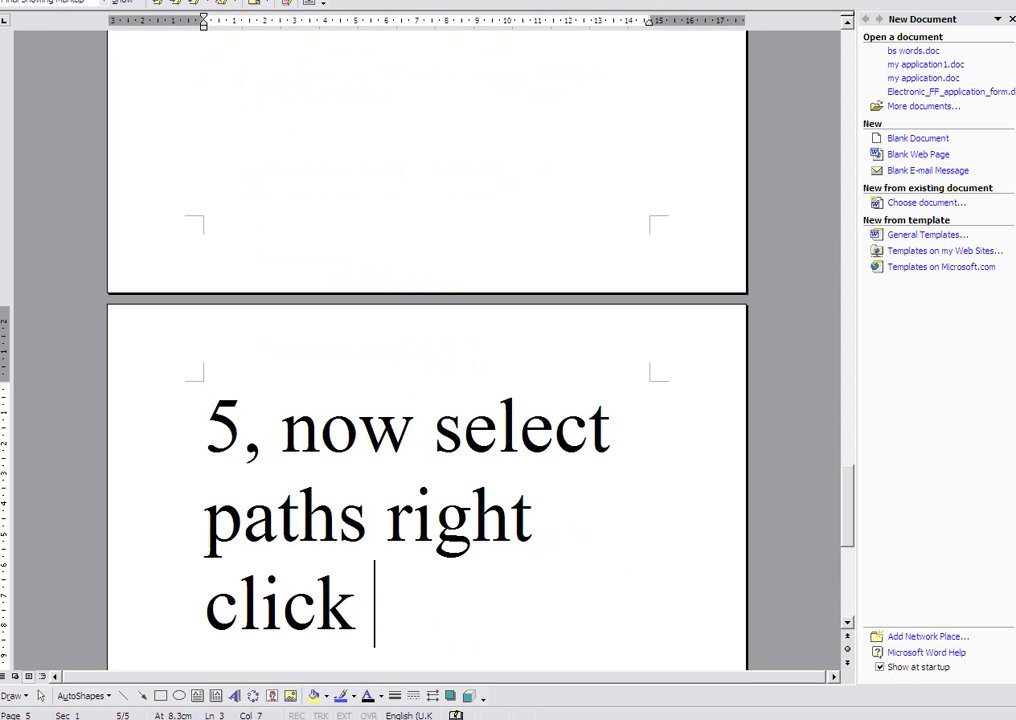
text(it and then m)
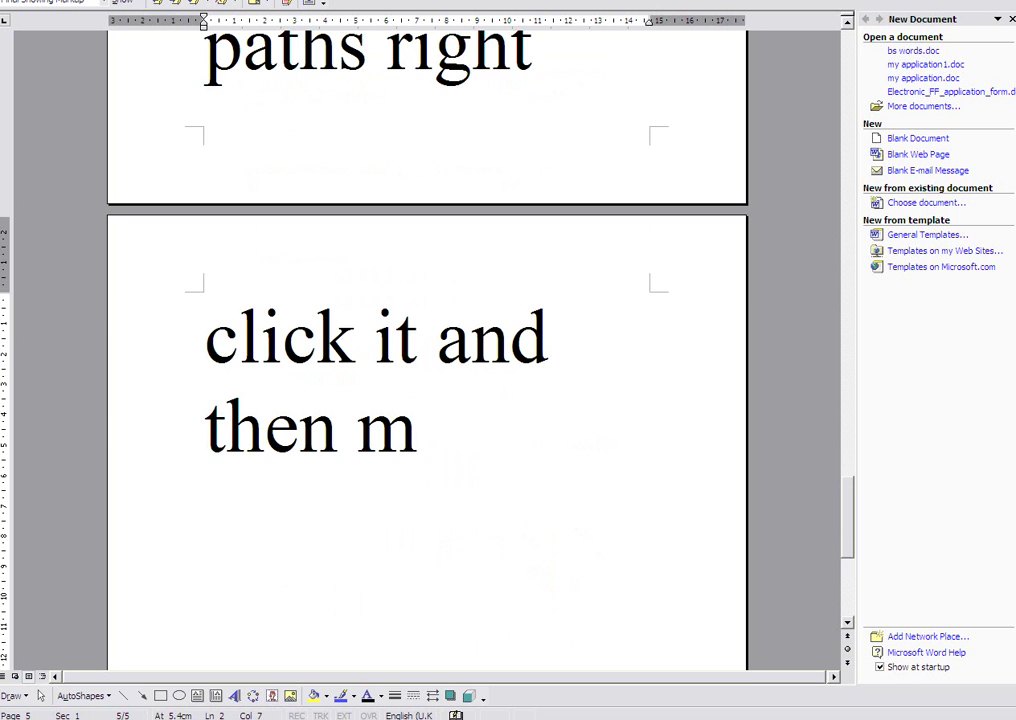
text(ake selects)
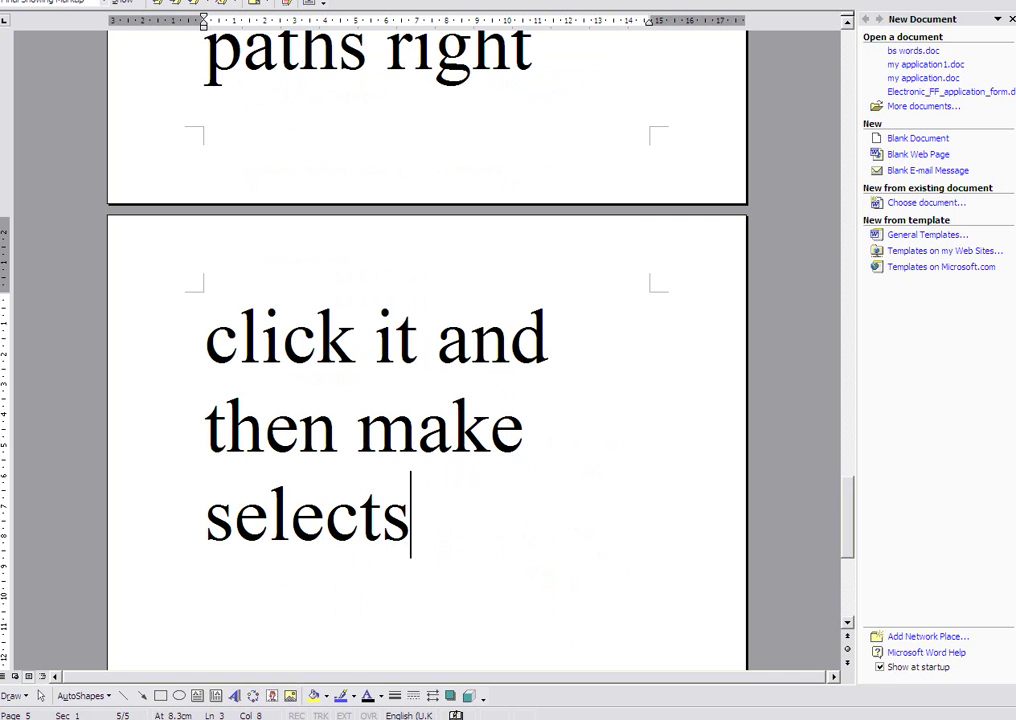
text(i)
key(BackSpace)
key(BackSpace)
text(ion)
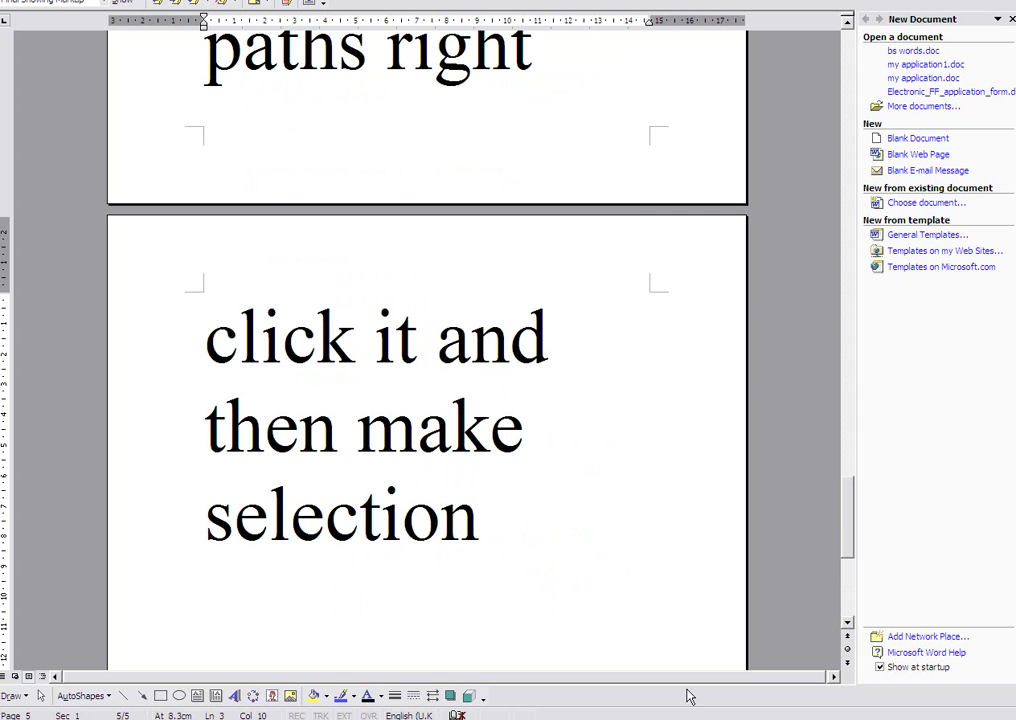
key(alt+Tab)
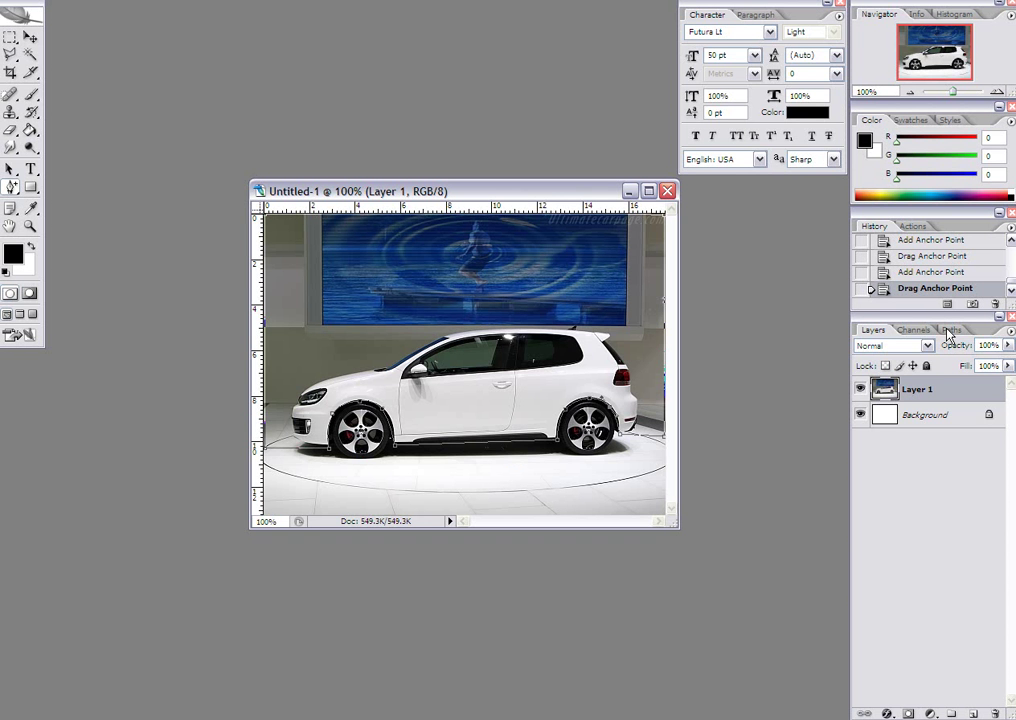
Turn the car's Work Path into a selection with 0-pixel feather, then show the layers again
click(950, 331)
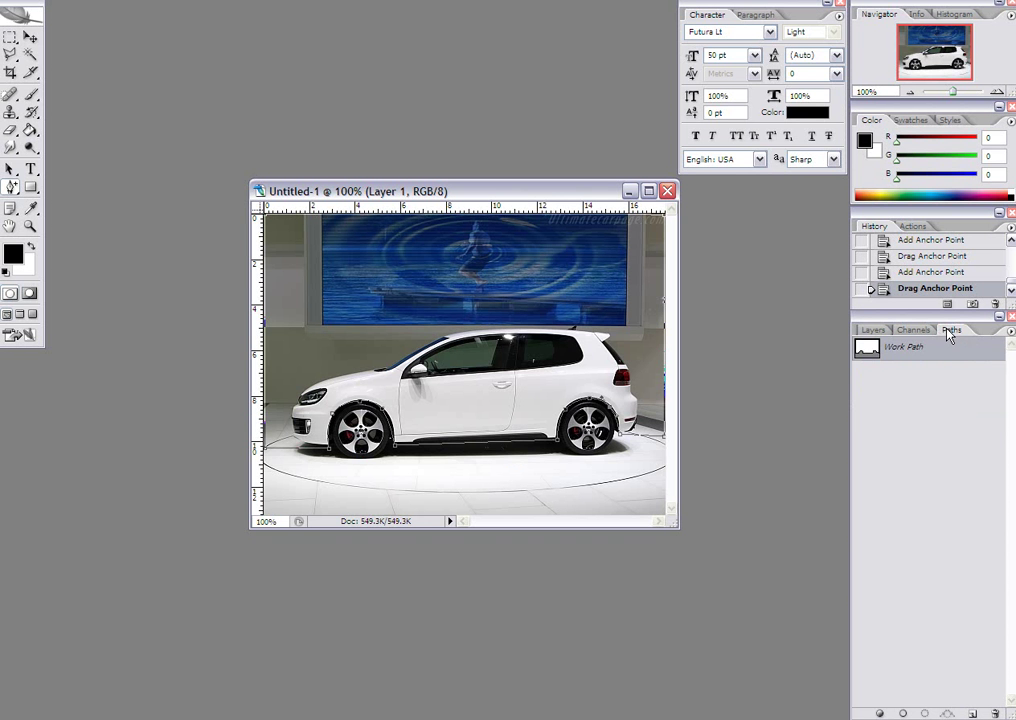
right_click(901, 356)
click(925, 395)
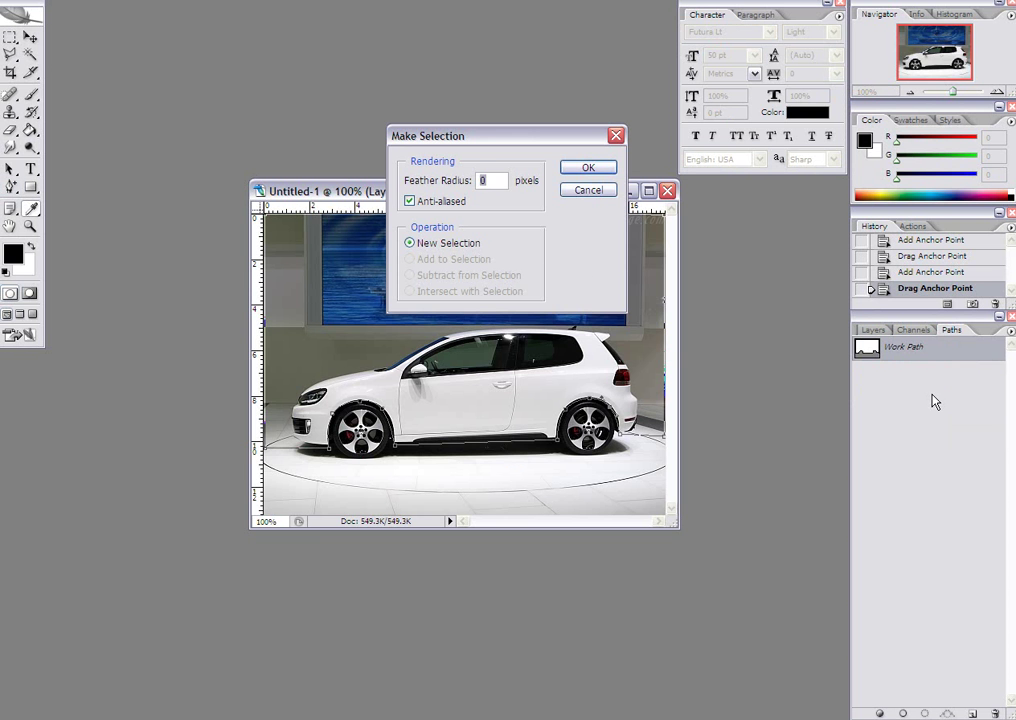
click(590, 168)
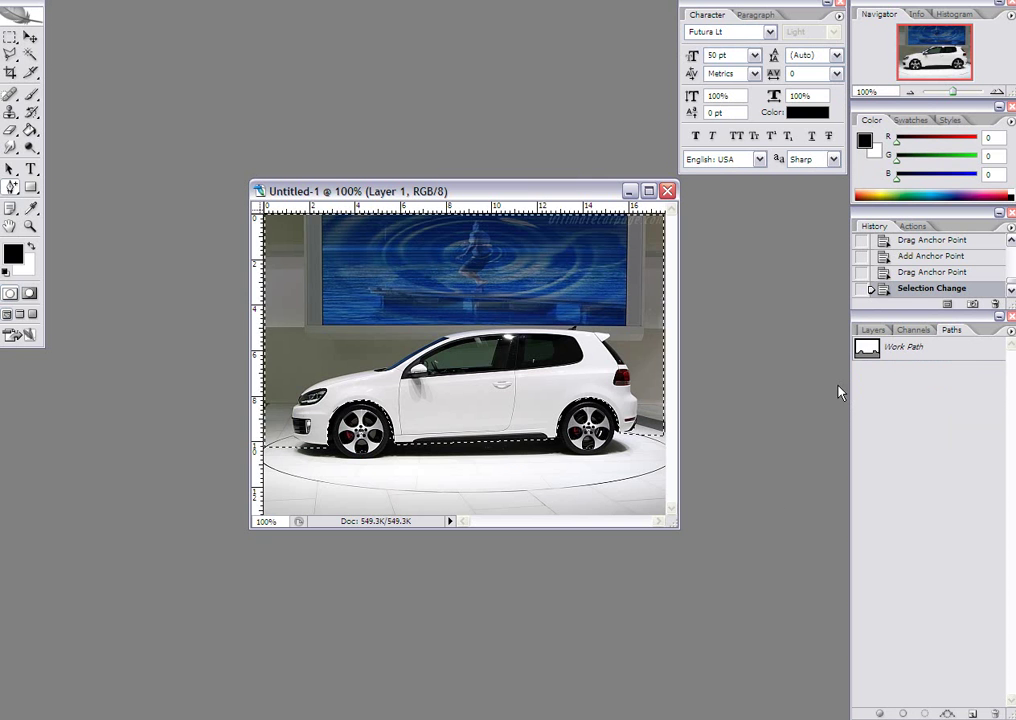
click(873, 329)
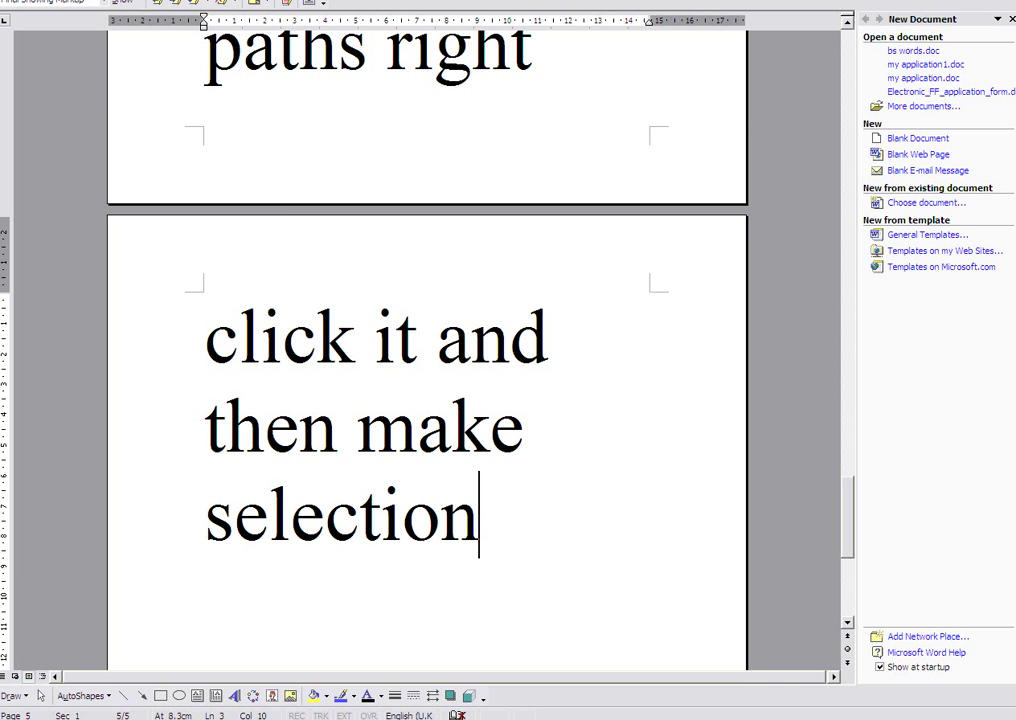
Add step 6 to the Word notes: 'have the area selected so copy and paste it onto a new layer'
key(Return)
key(Return)
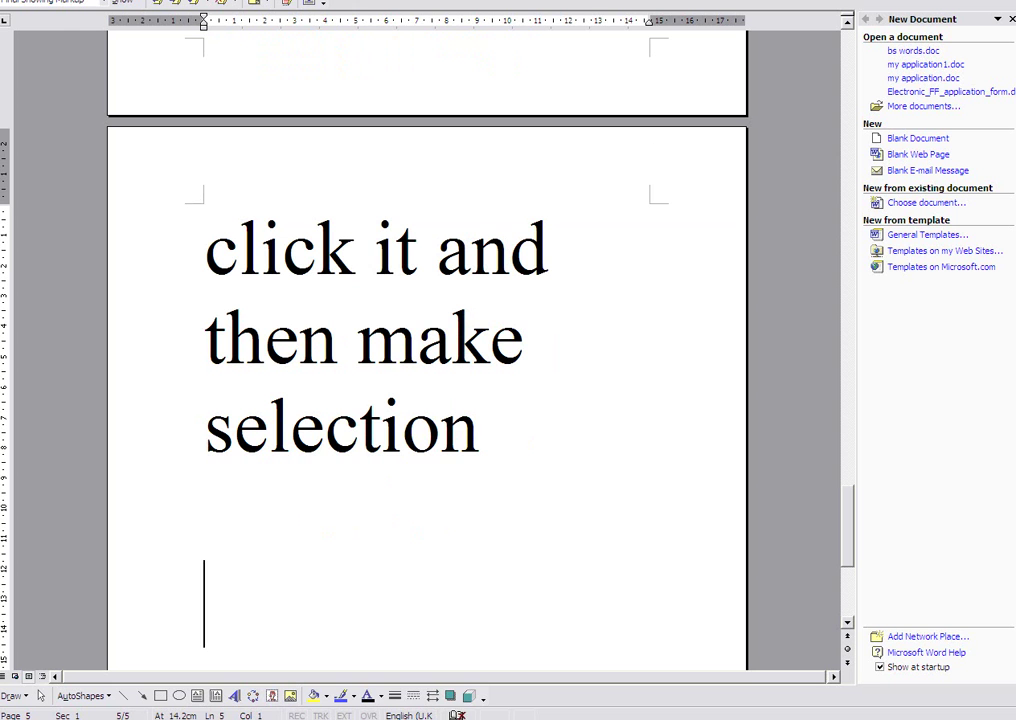
text(6 you)
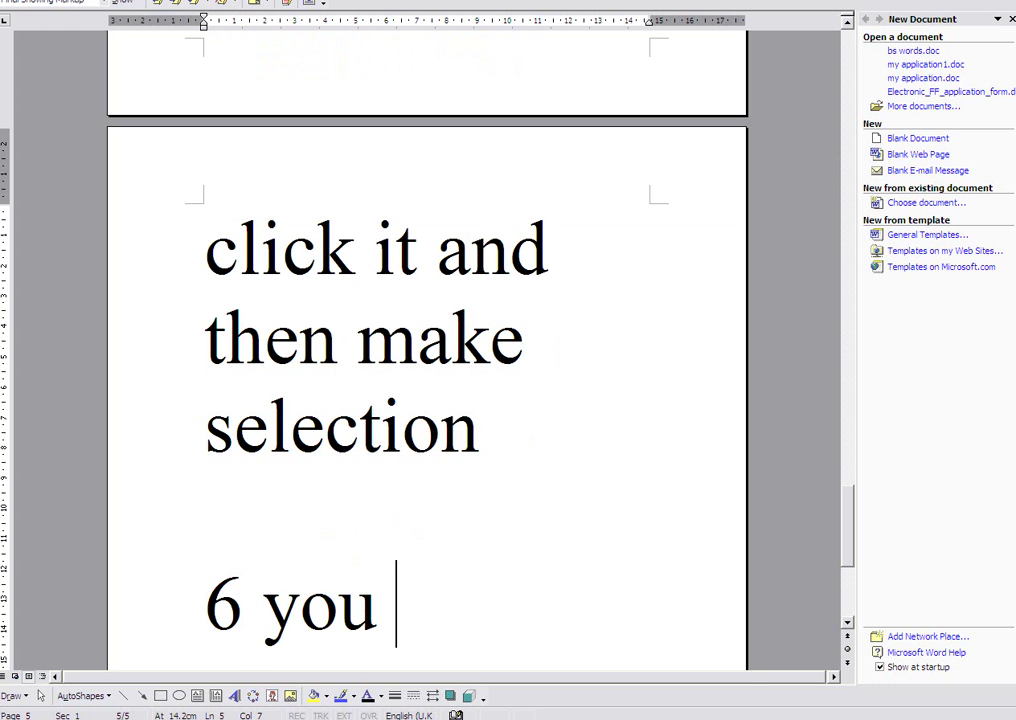
text(have the are)
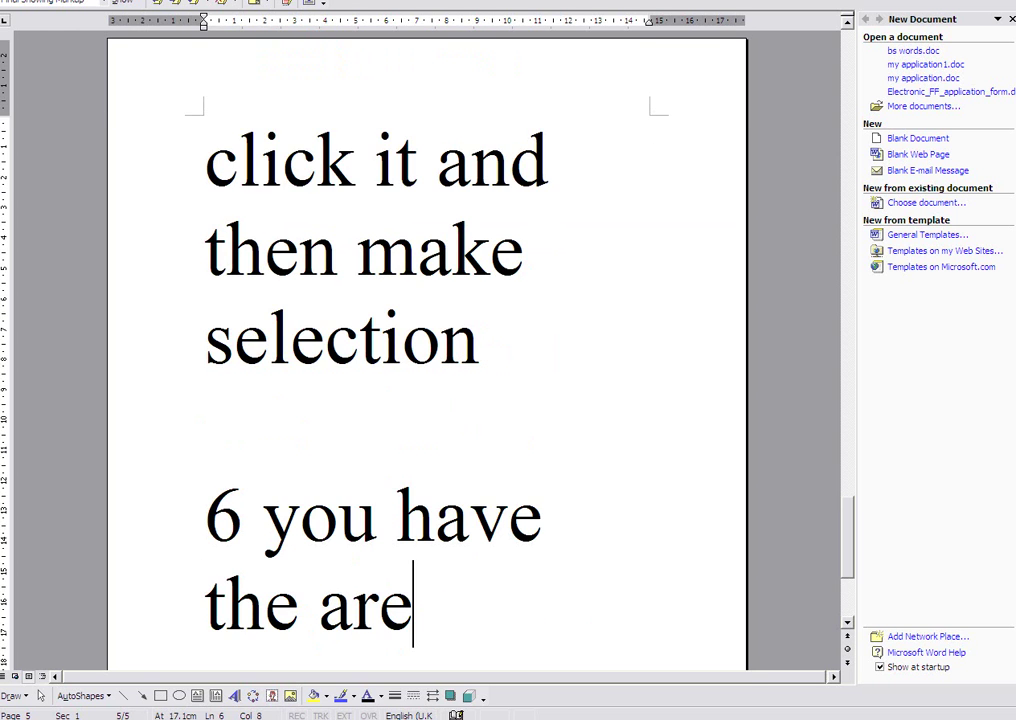
text(a selected )
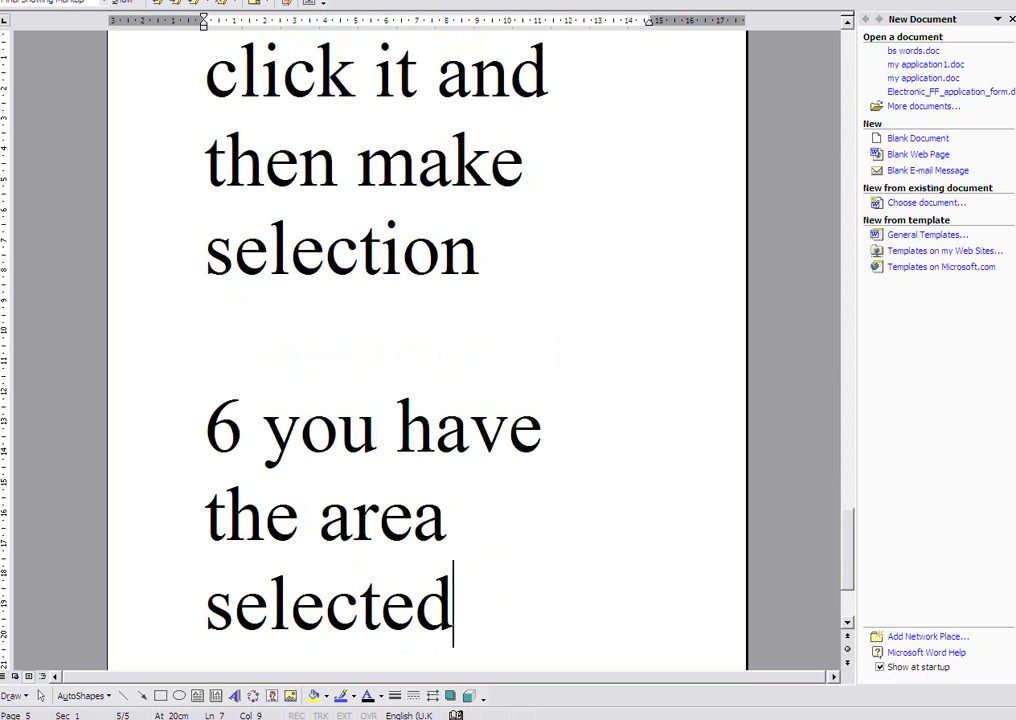
text(so copy)
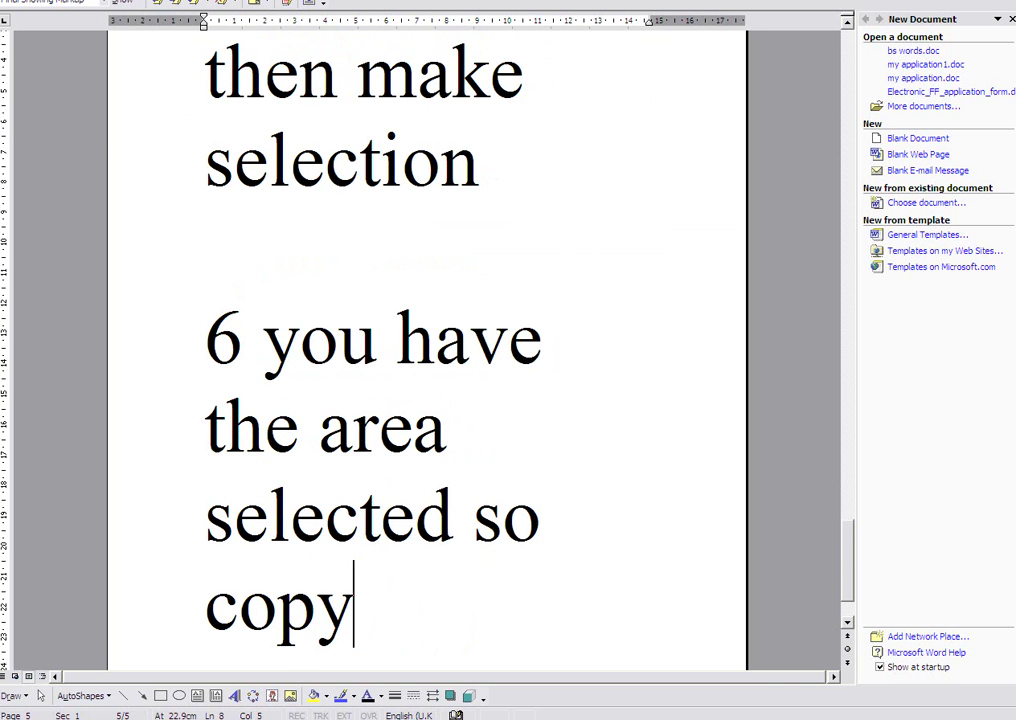
text( and )
text(paste i)
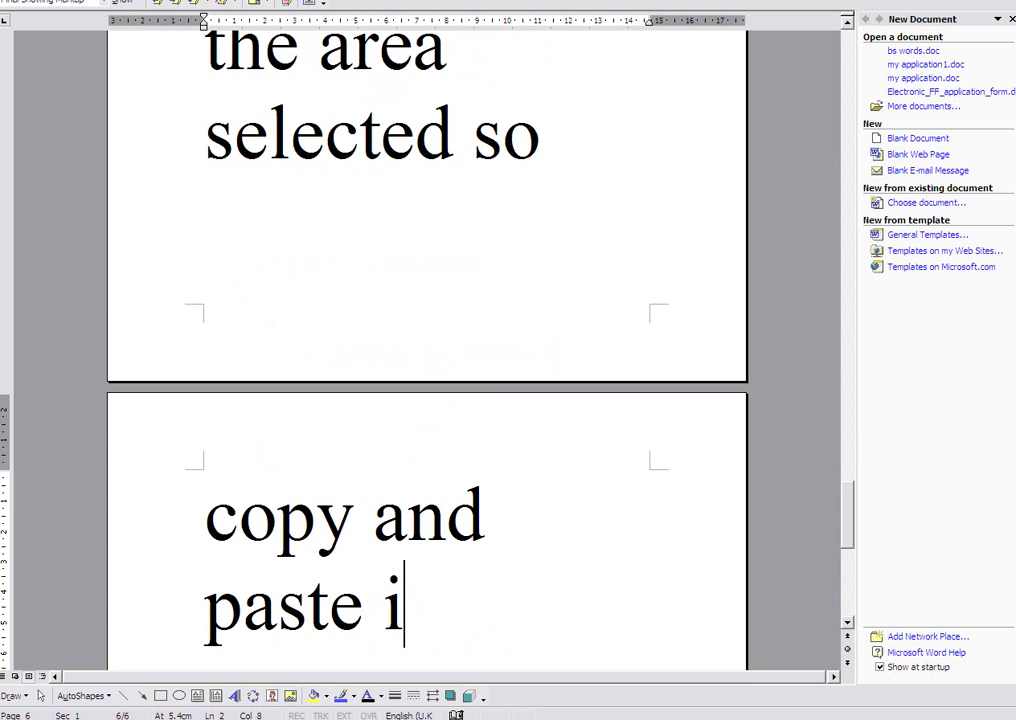
text(t onto a new)
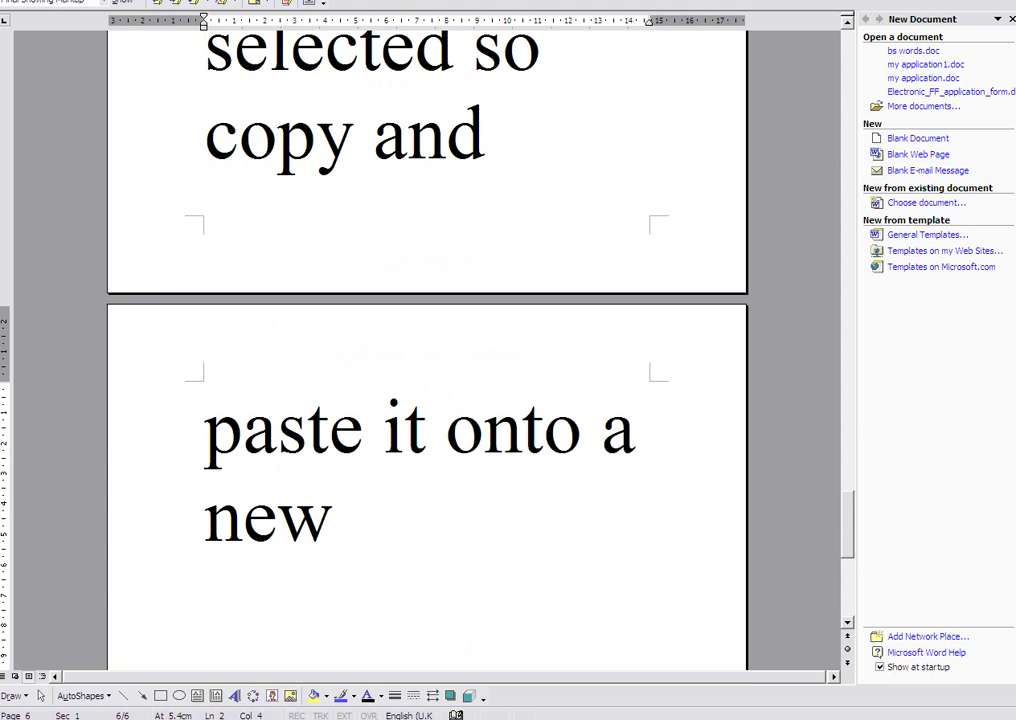
text( layer)
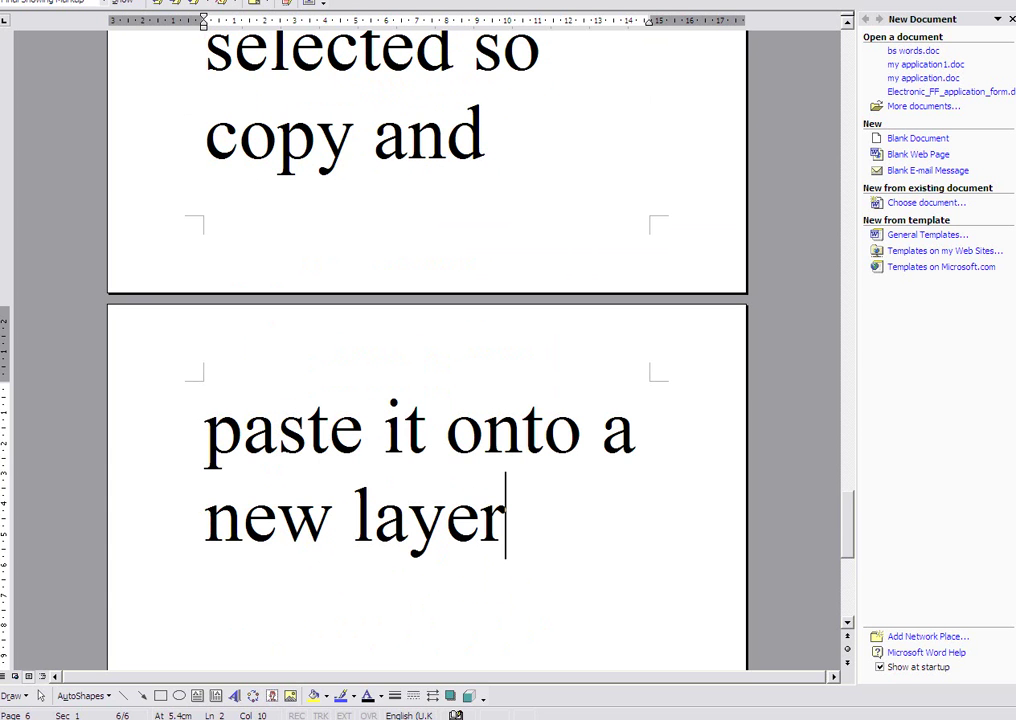
Copy the selected car body and paste it as a new Layer 2 above Layer 1
key(Return)
key(Return)
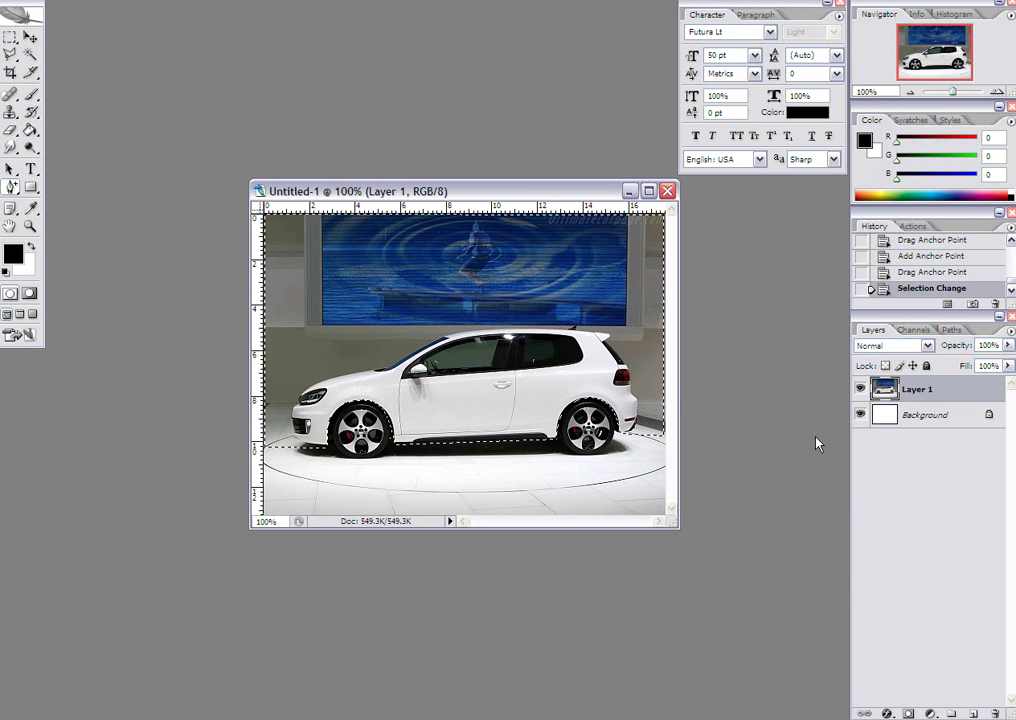
key(ctrl+c)
key(ctrl+v)
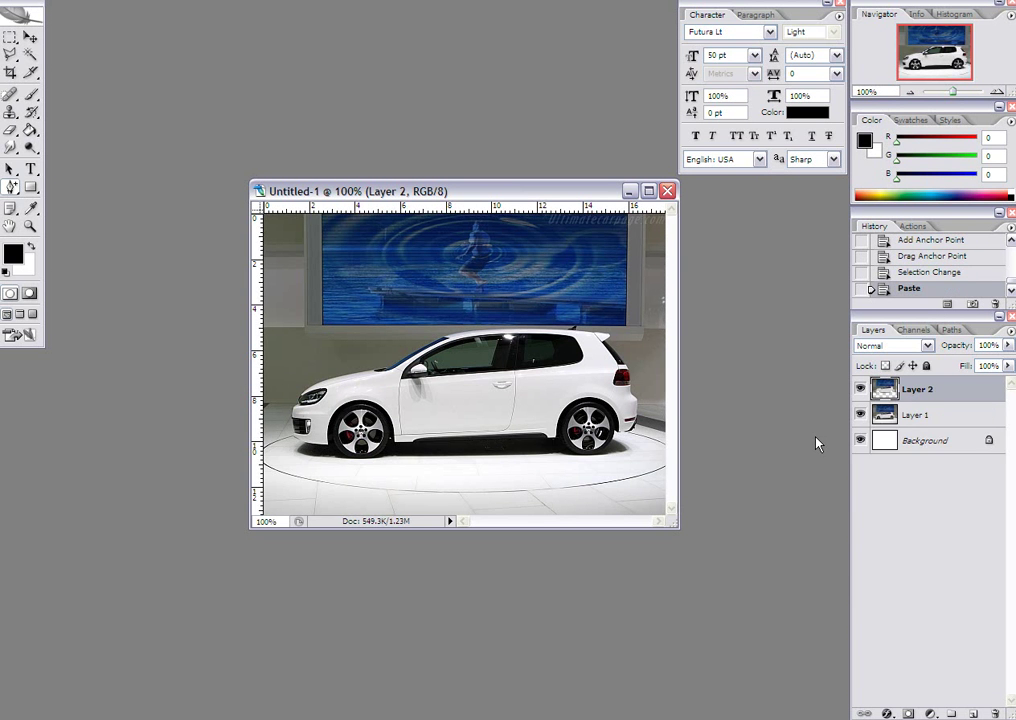
click(526, 715)
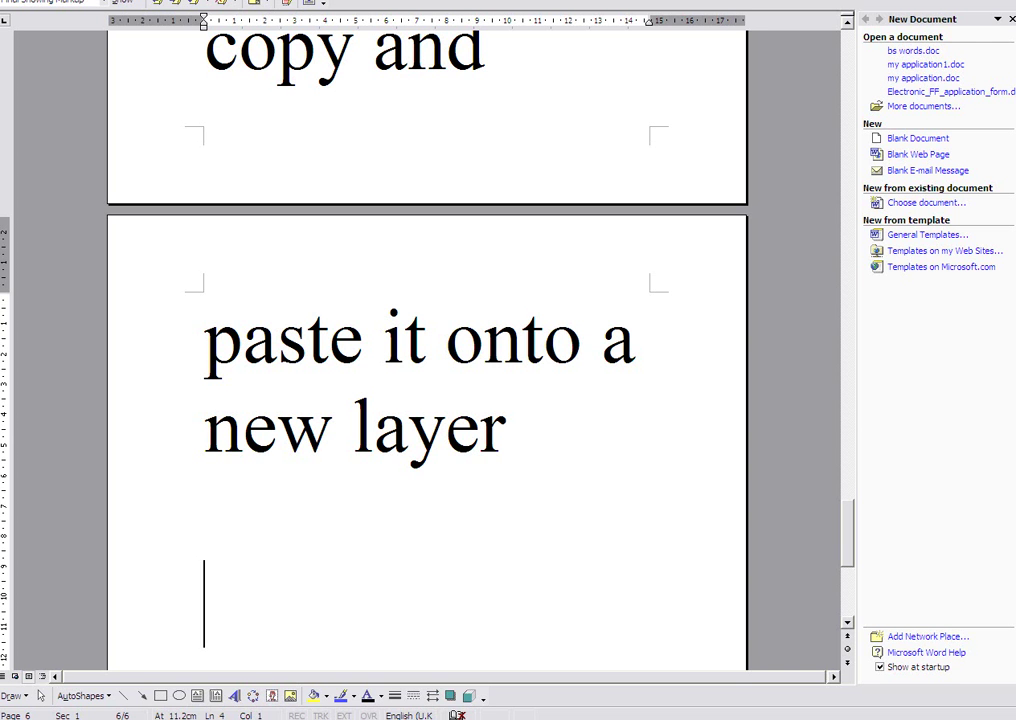
Add step 8 'you now have the movement watch' and nudge the pasted car layer down three times
text(8 you now have )
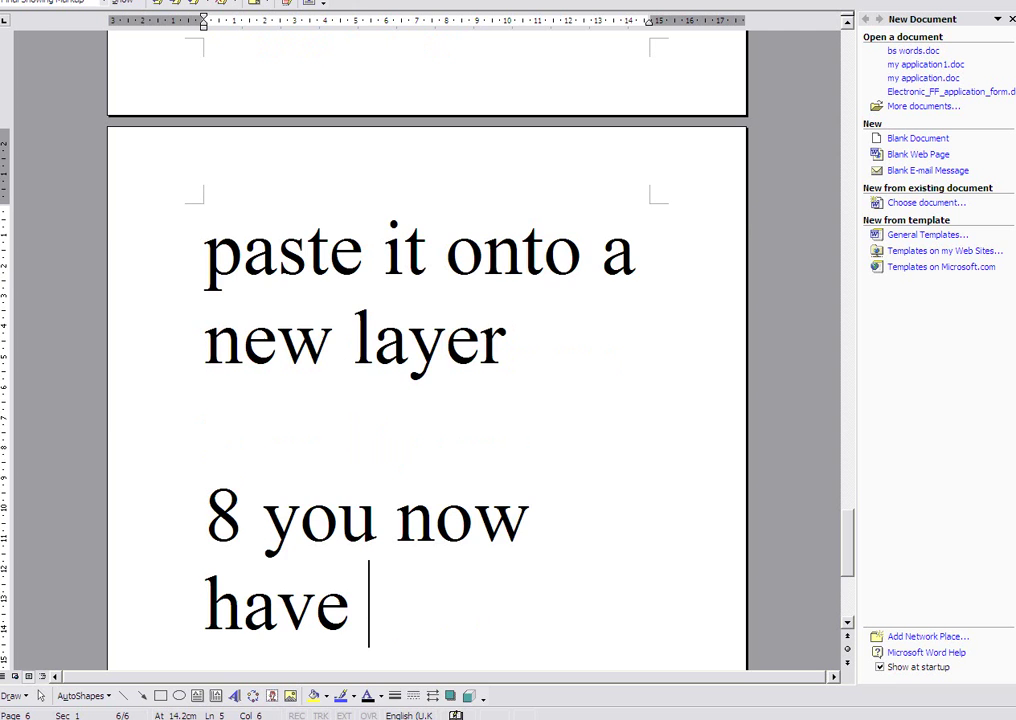
text(the movement)
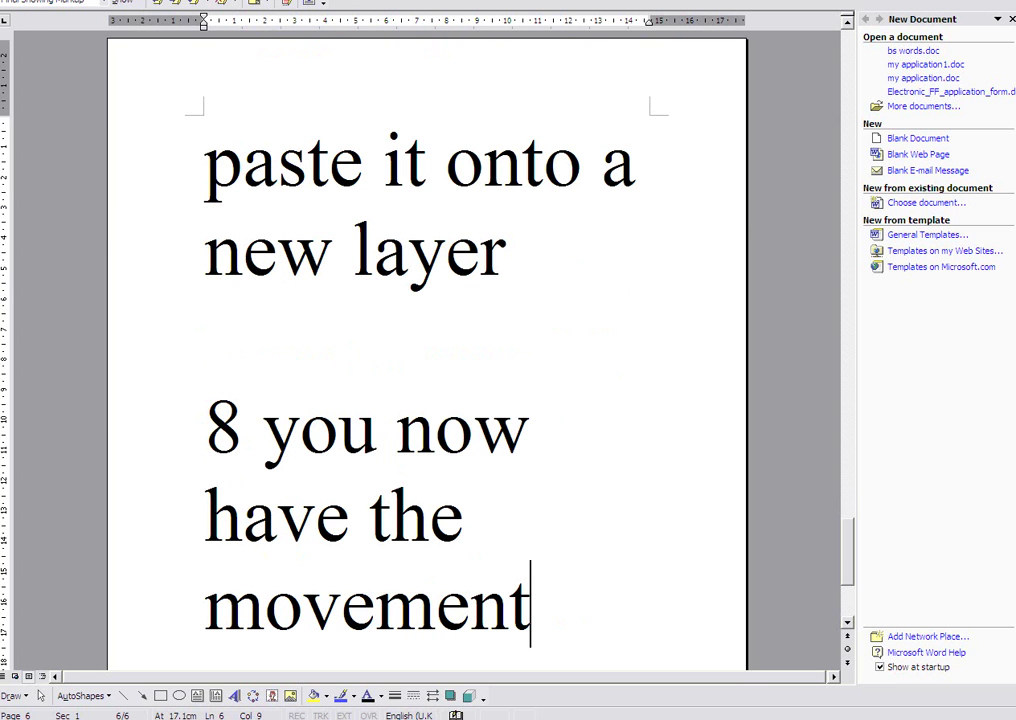
text( wa)
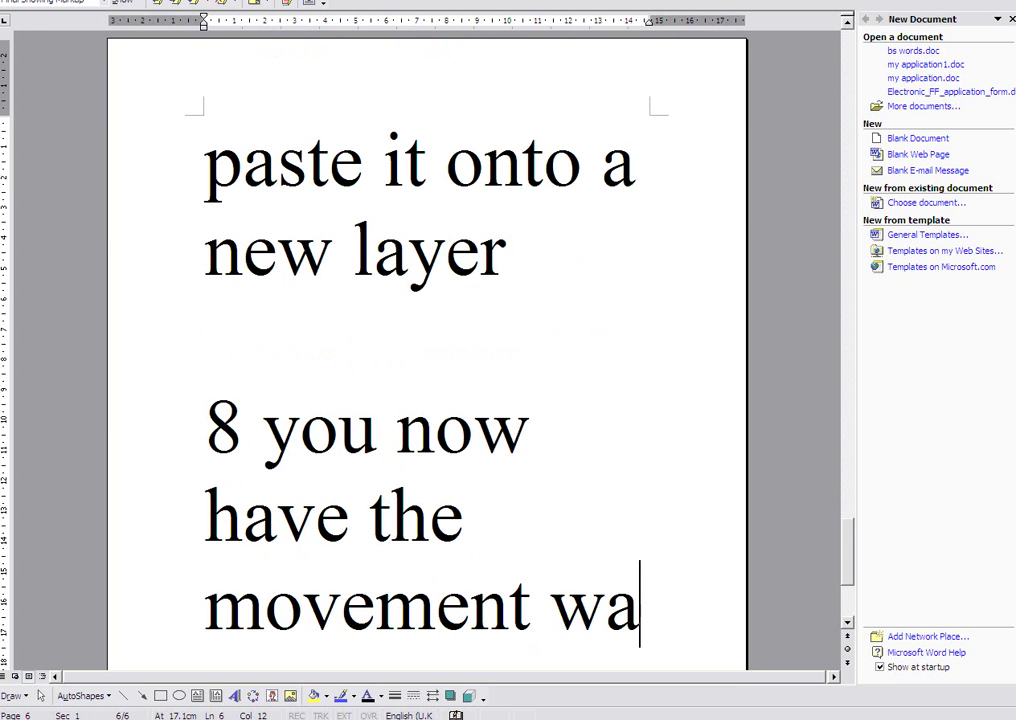
text(tch)
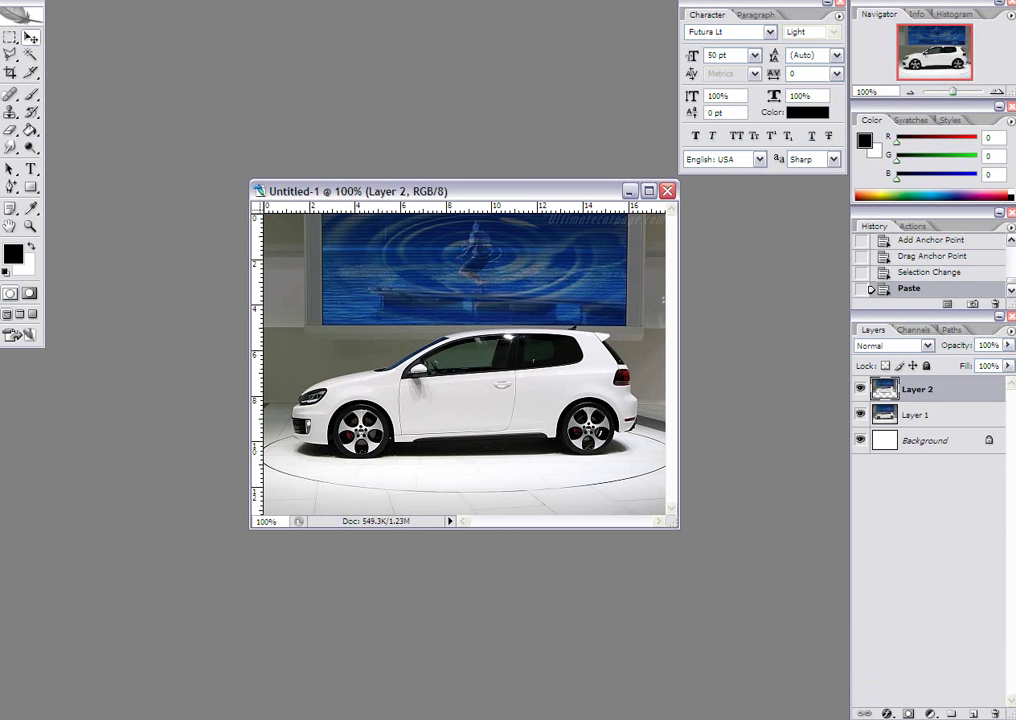
key(Down)
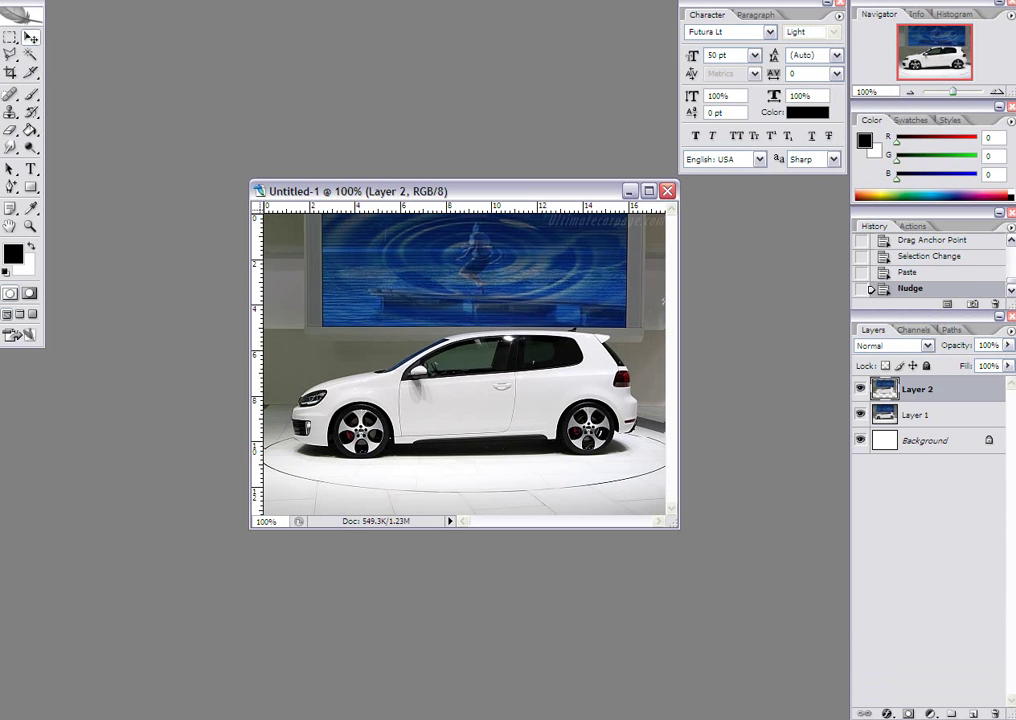
key(Down)
key(Down)
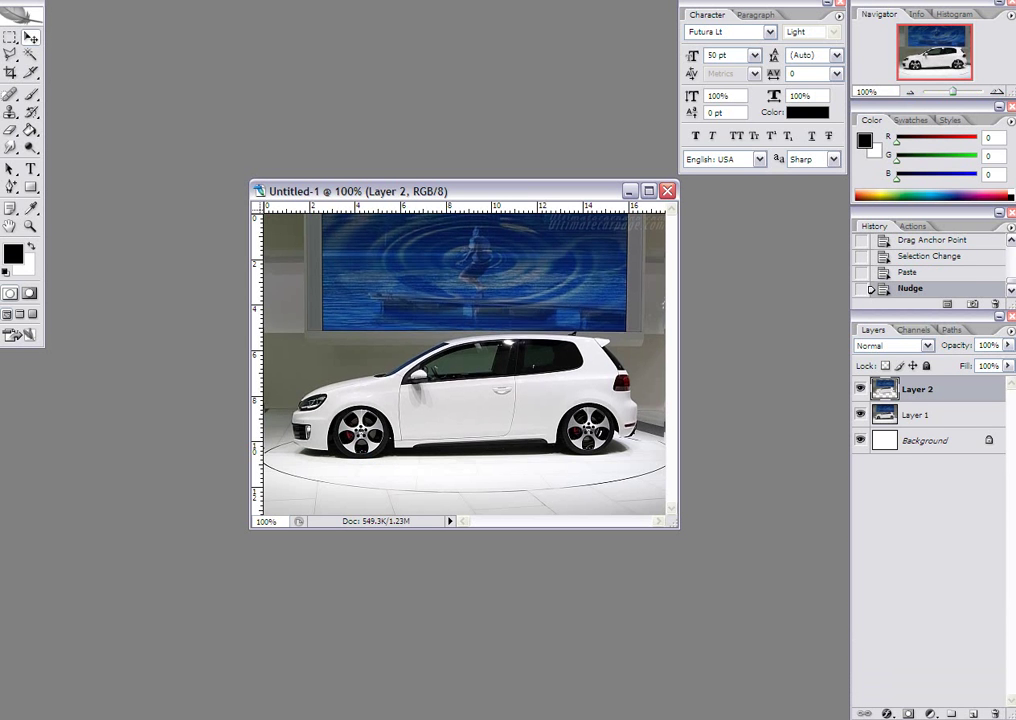
key(Down)
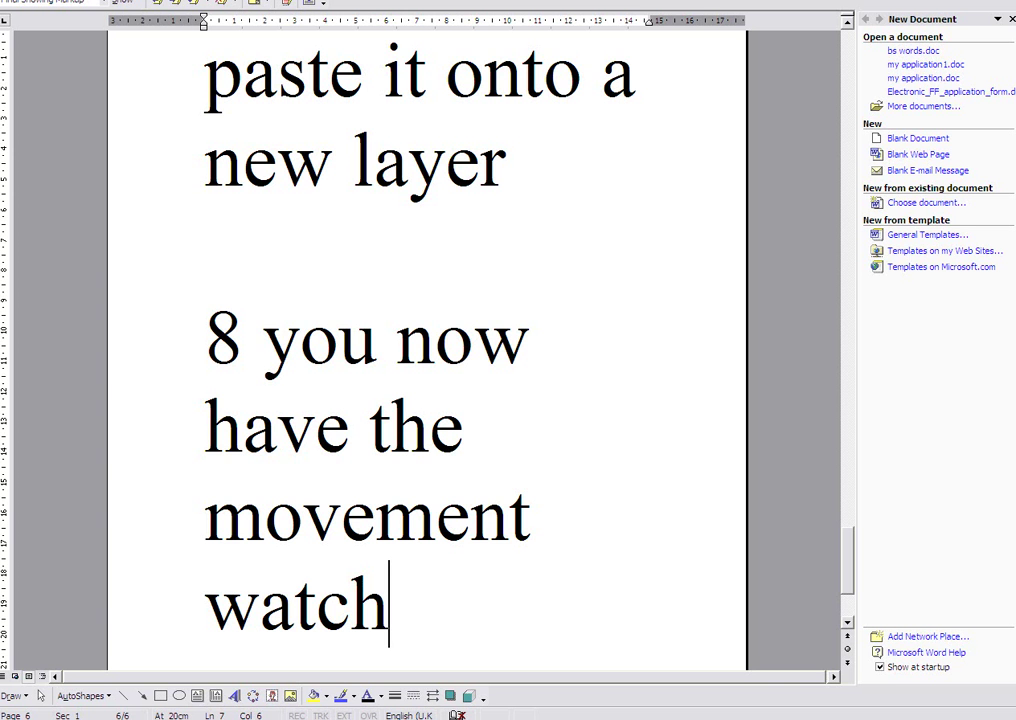
Add step 9, 'if parts look out of place on top layer just delete', fixing the typo
key(Return)
key(Return)
text(9if p)
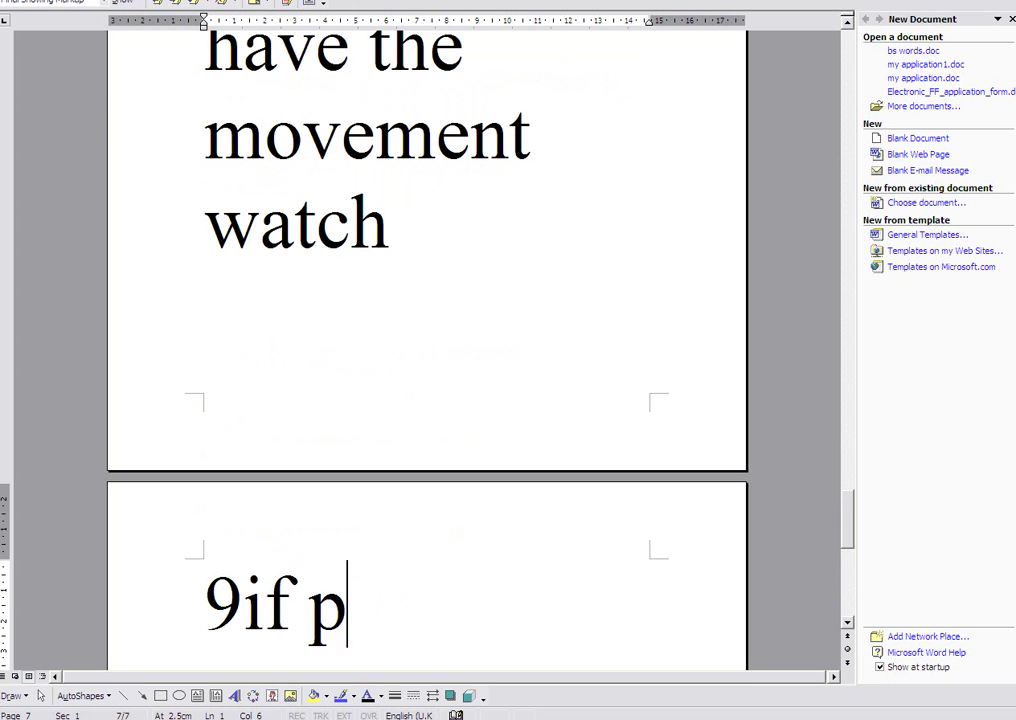
text(arts look o)
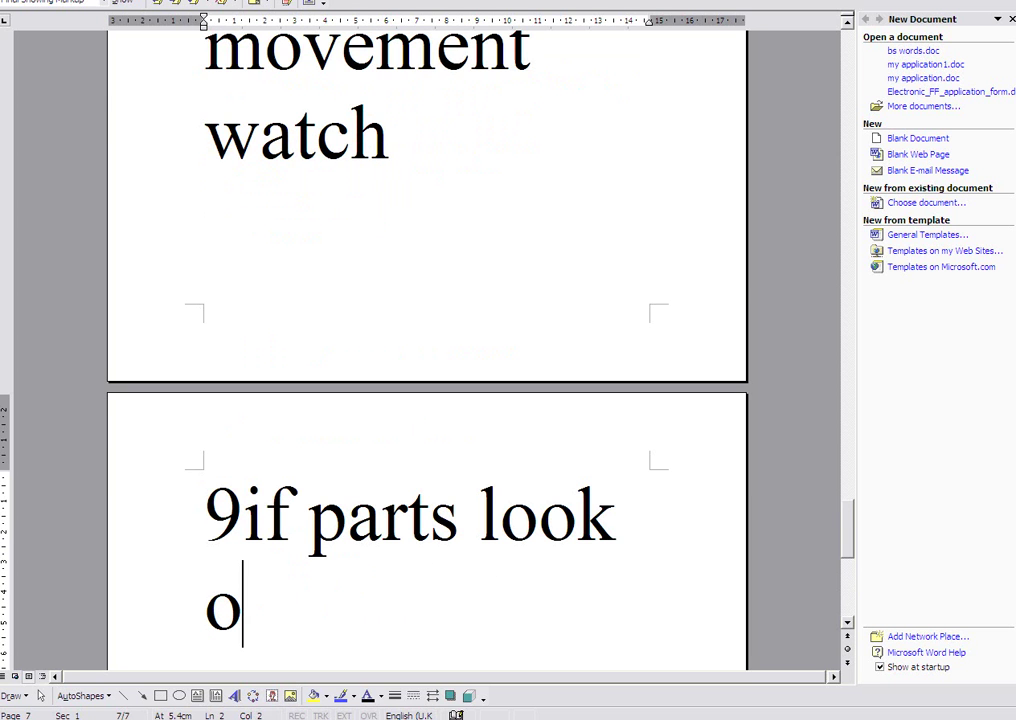
text(ut of place on )
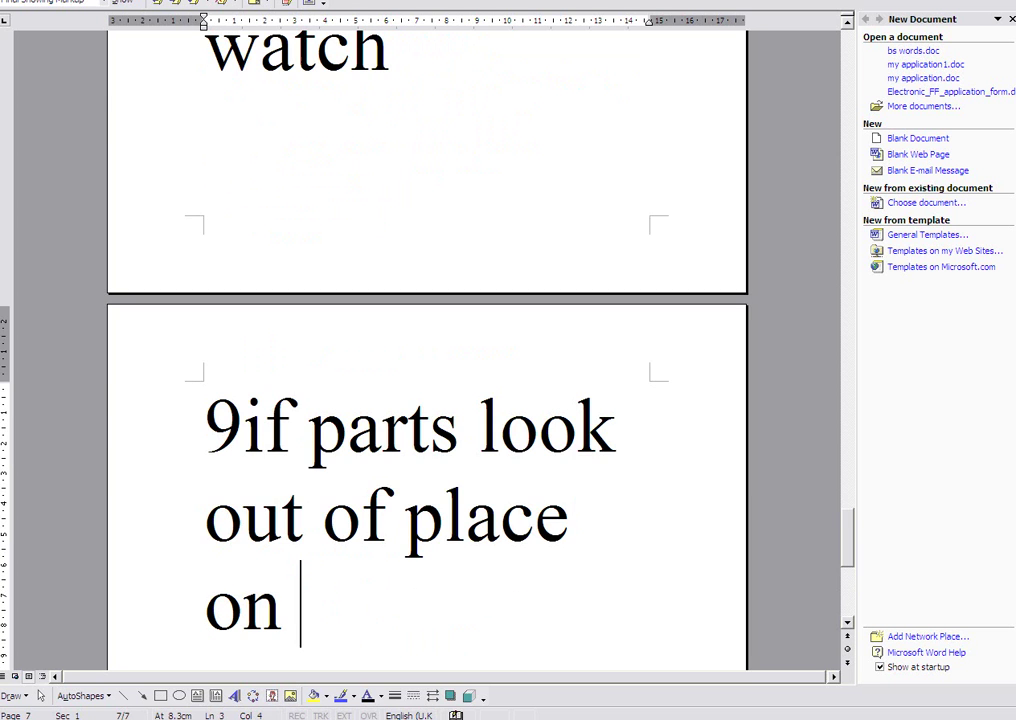
text(top layer )
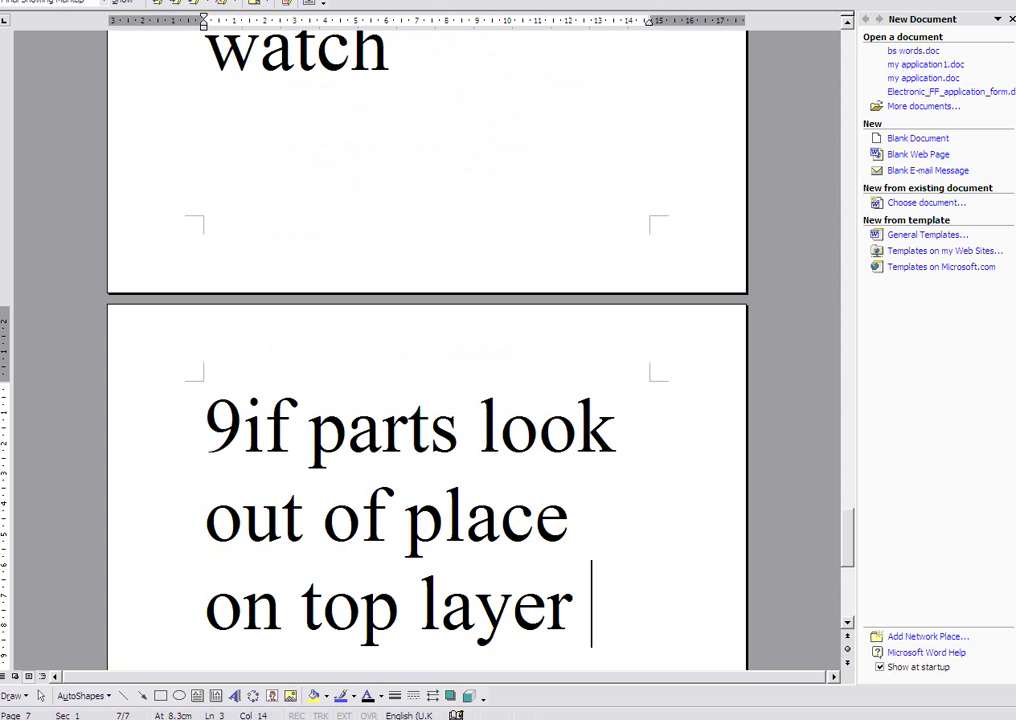
text(just delee)
key(BackSpace)
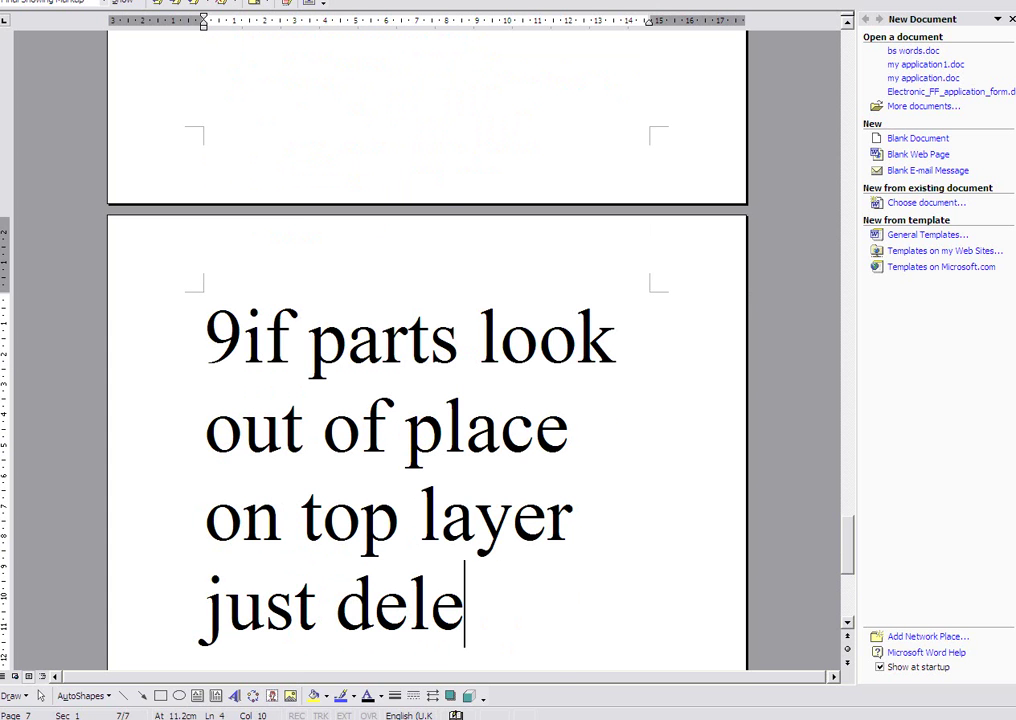
text(te)
key(alt+Tab)
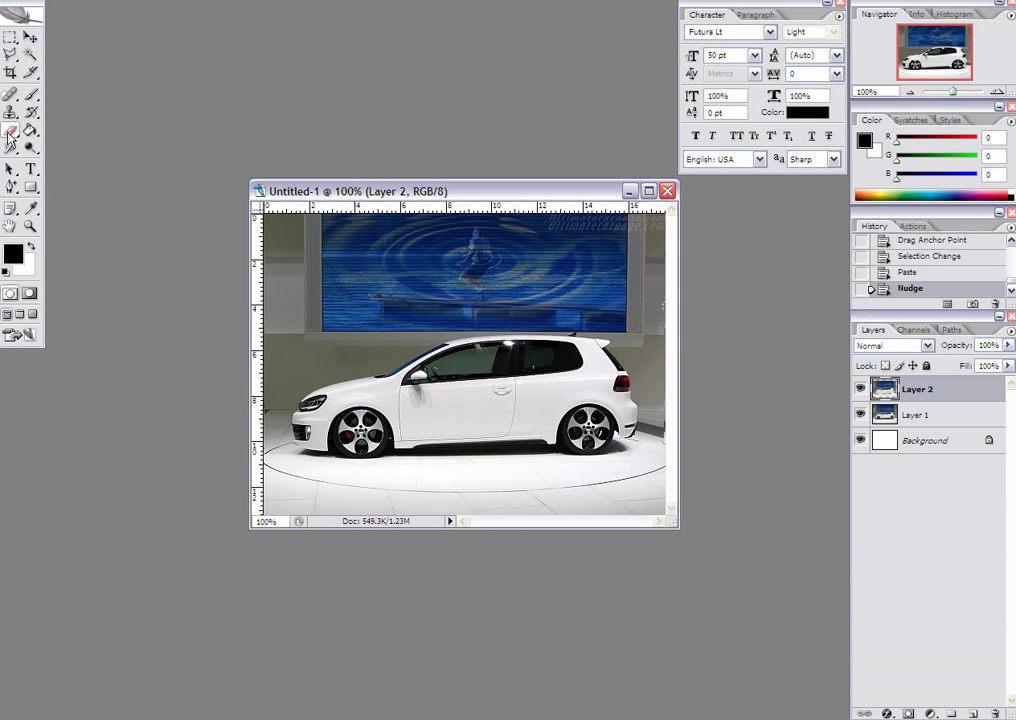
Erase stray pixels on Layer 2 with the Eraser, including the grey ring behind the car
click(10, 131)
drag(275, 455, 300, 470)
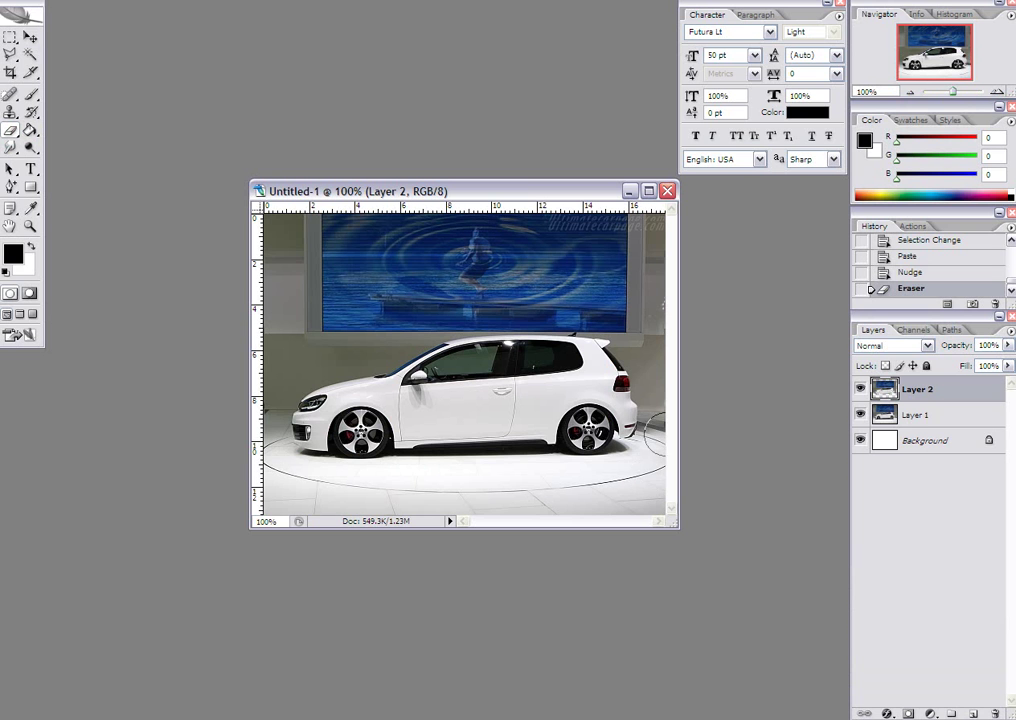
drag(656, 432, 640, 425)
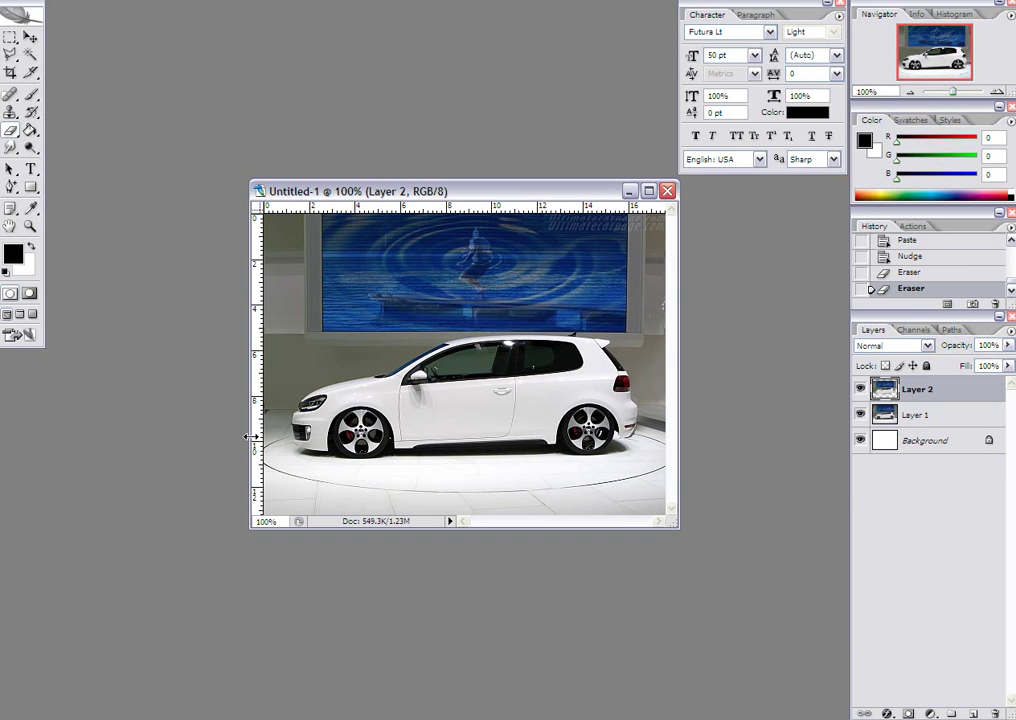
drag(252, 437, 255, 437)
drag(266, 363, 266, 400)
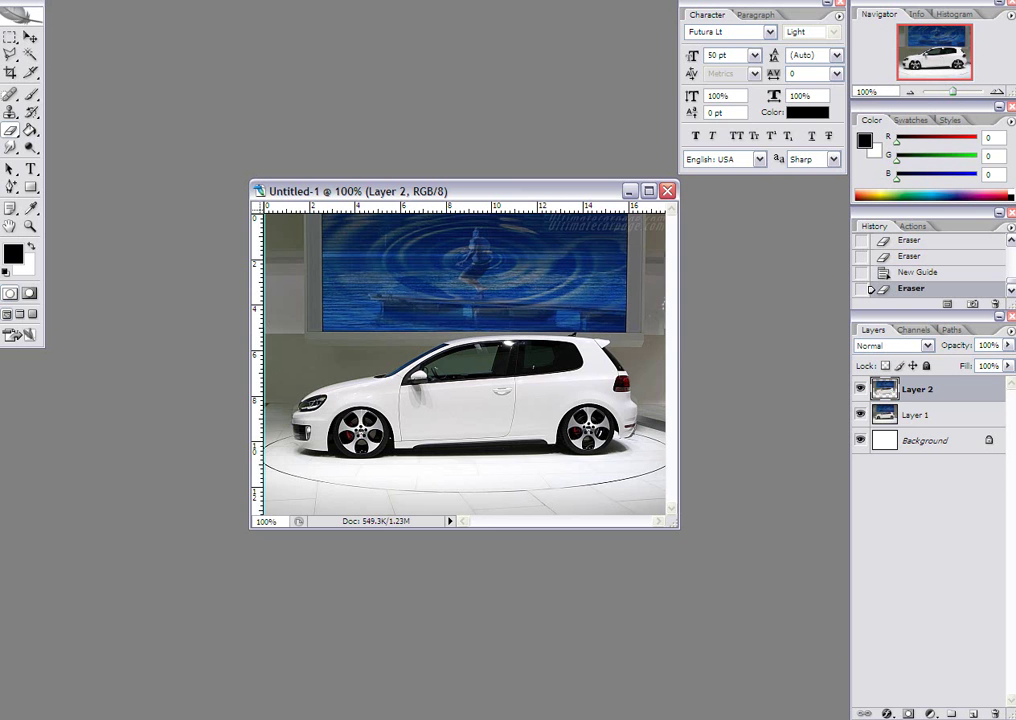
Finish the Word notes with step '10done :)' and return to the car image
key(alt+Tab)
key(Return)
key(Return)
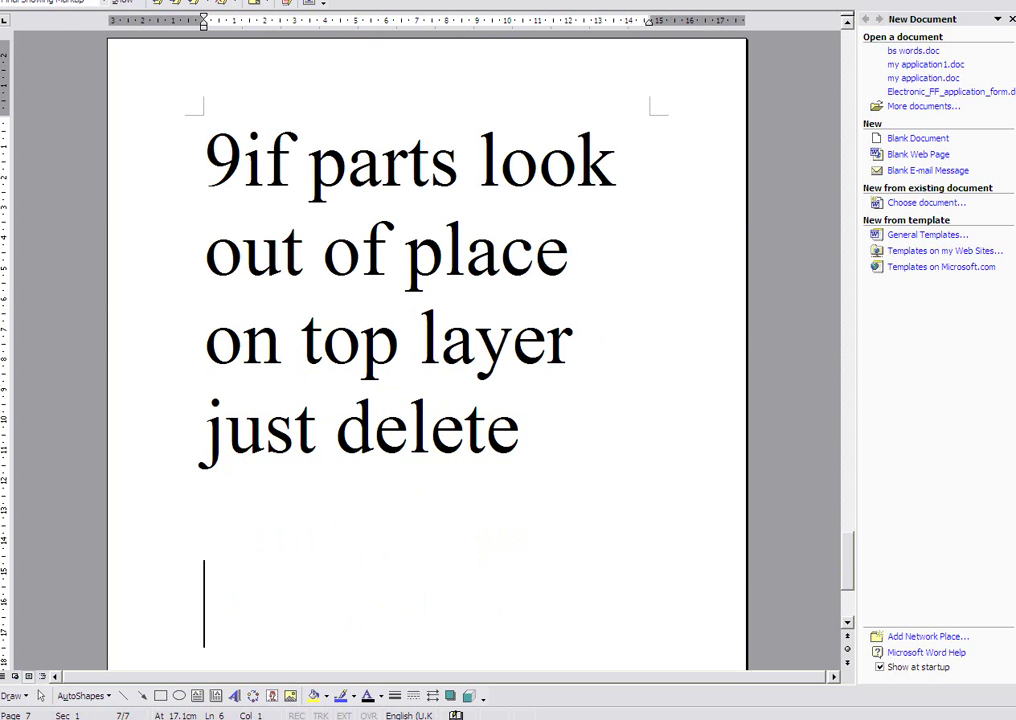
text(10done )
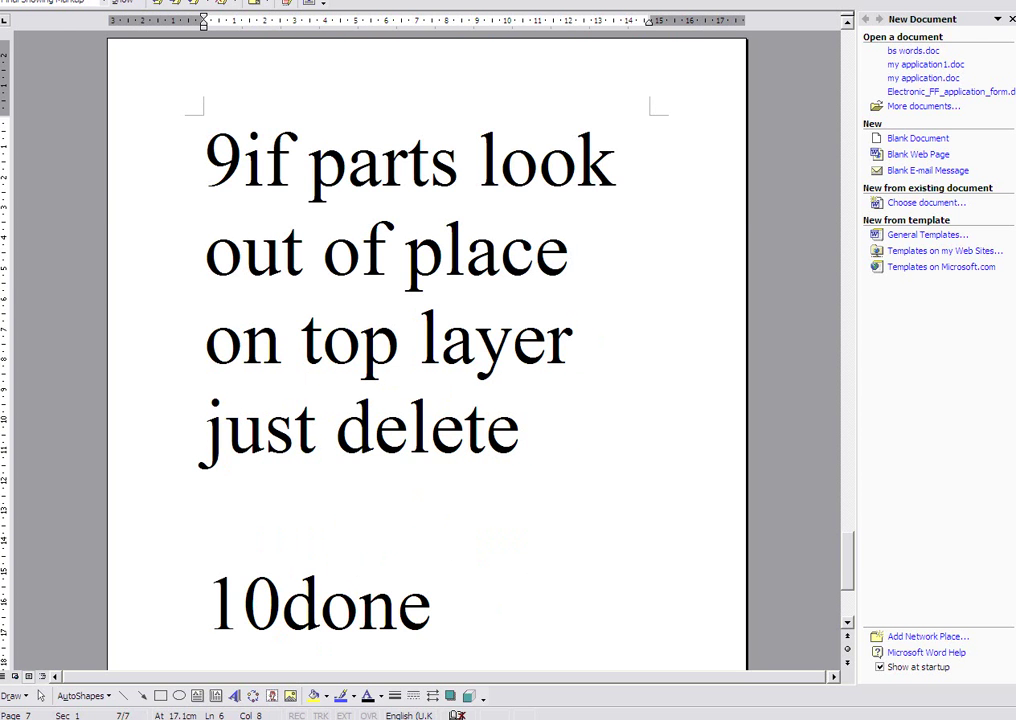
text(:))
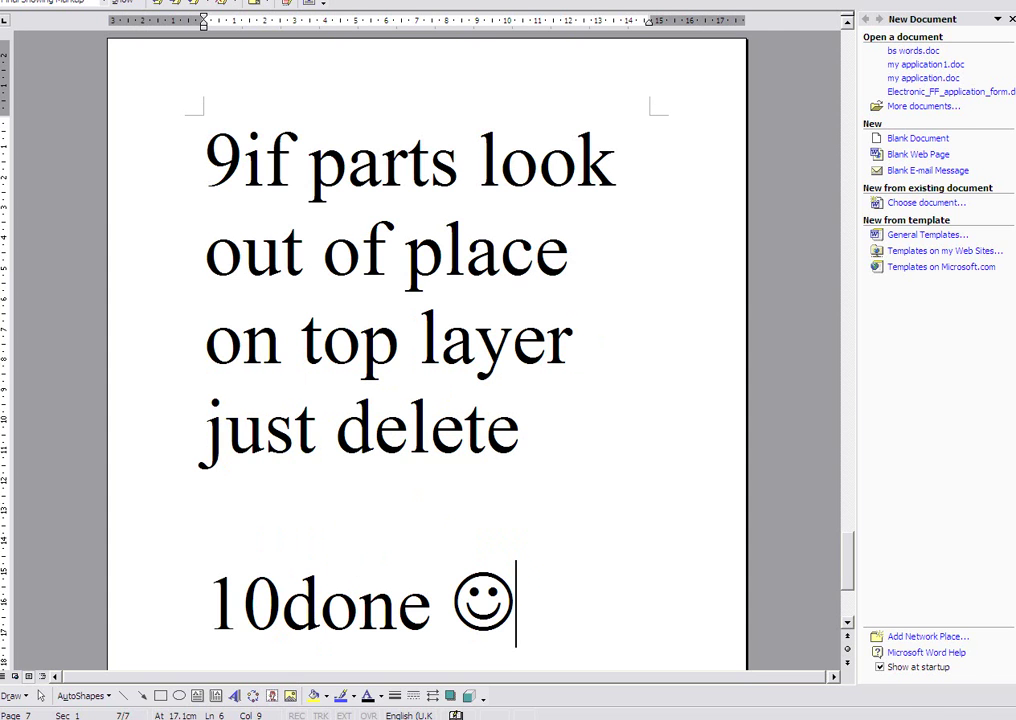
key(alt+Tab)
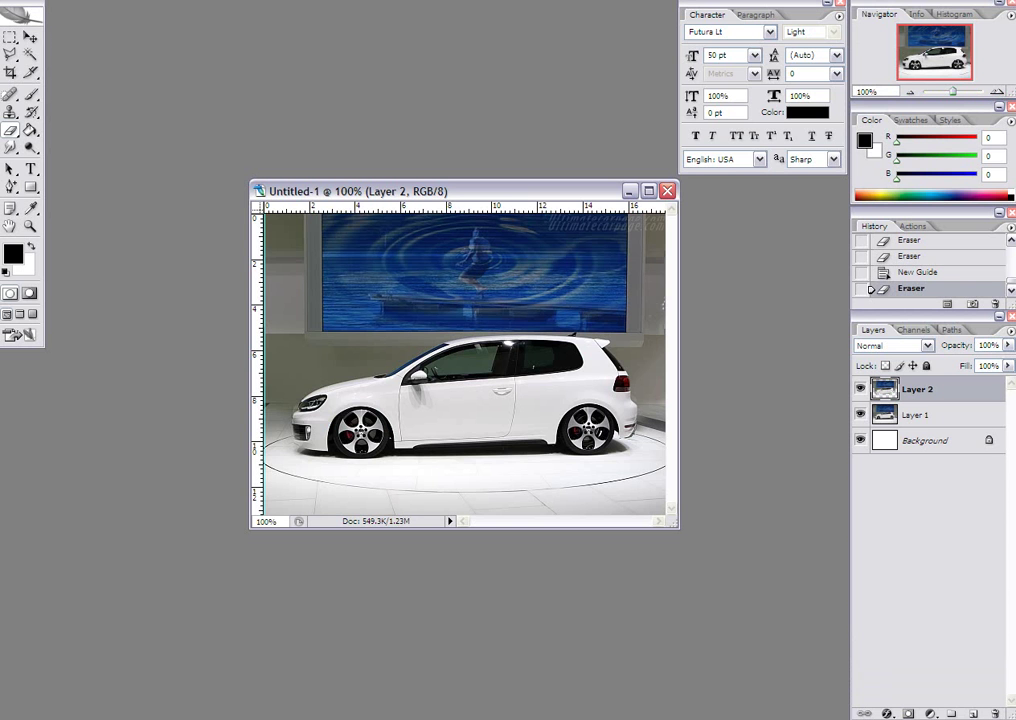